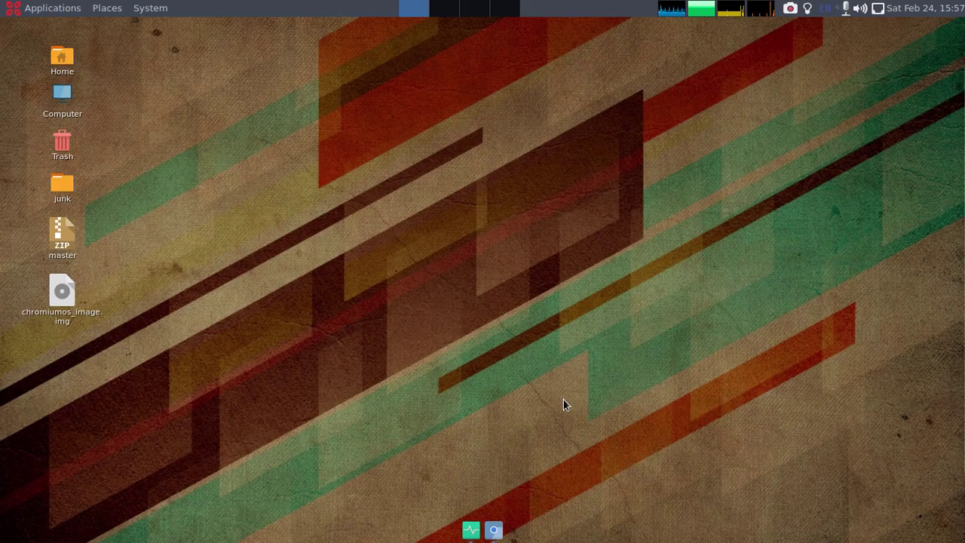
# Open Chromium from the dock to show the tech blog and download tabs.
pyautogui.click(502, 536)
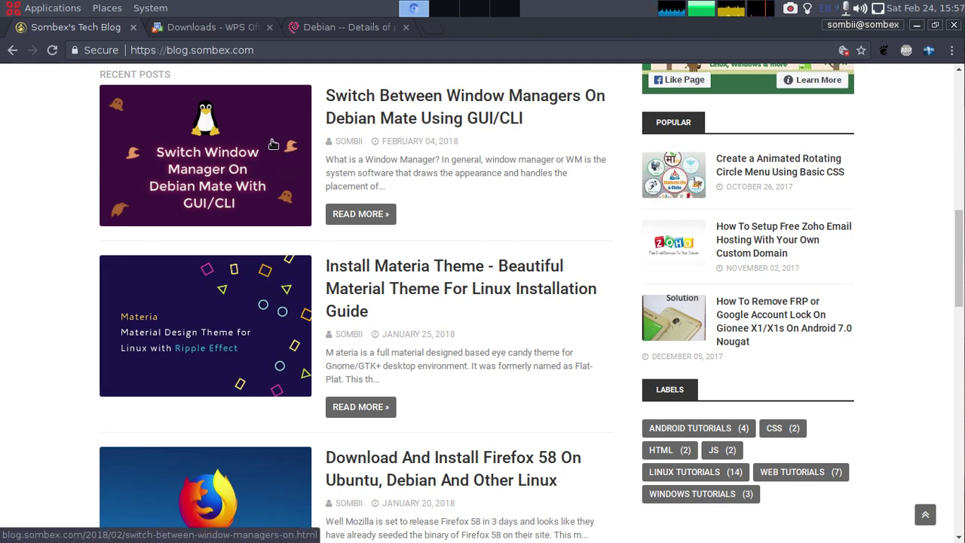
# On the WPS downloads page, inspect the amd64 and i386 package SHA1 checksums.
pyautogui.click(219, 27)
pyautogui.scroll(1, 259, 117)
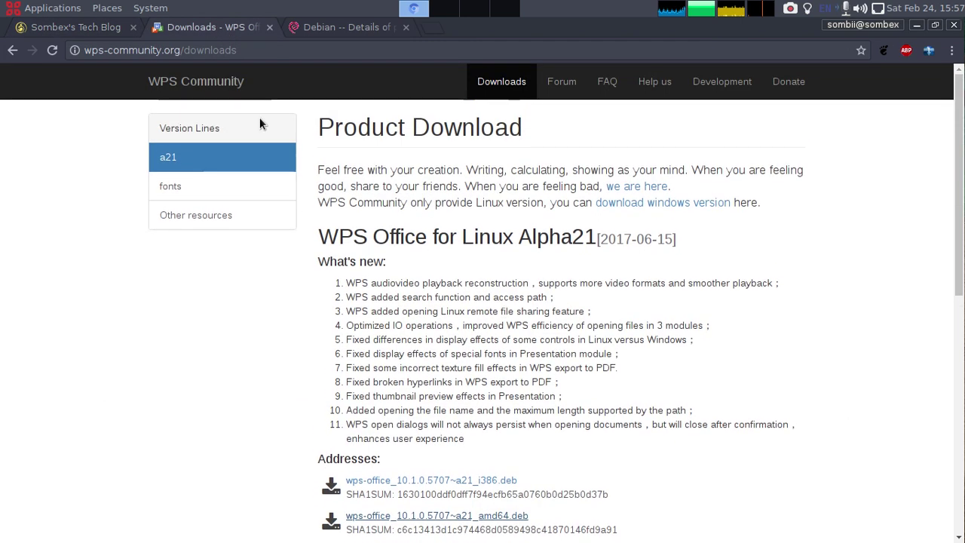
pyautogui.click(202, 48)
pyautogui.click(452, 233)
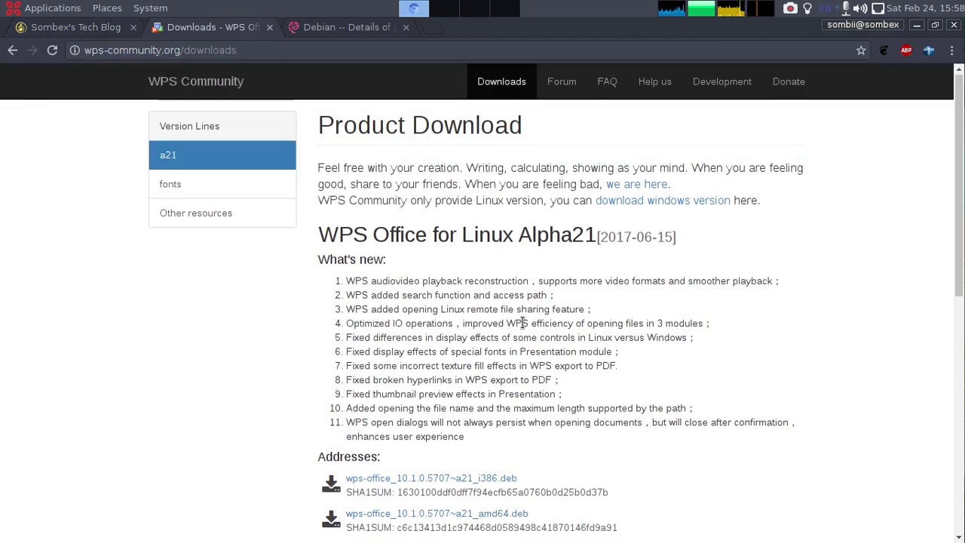
pyautogui.scroll(-4, 528, 328)
pyautogui.doubleClick(560, 379)
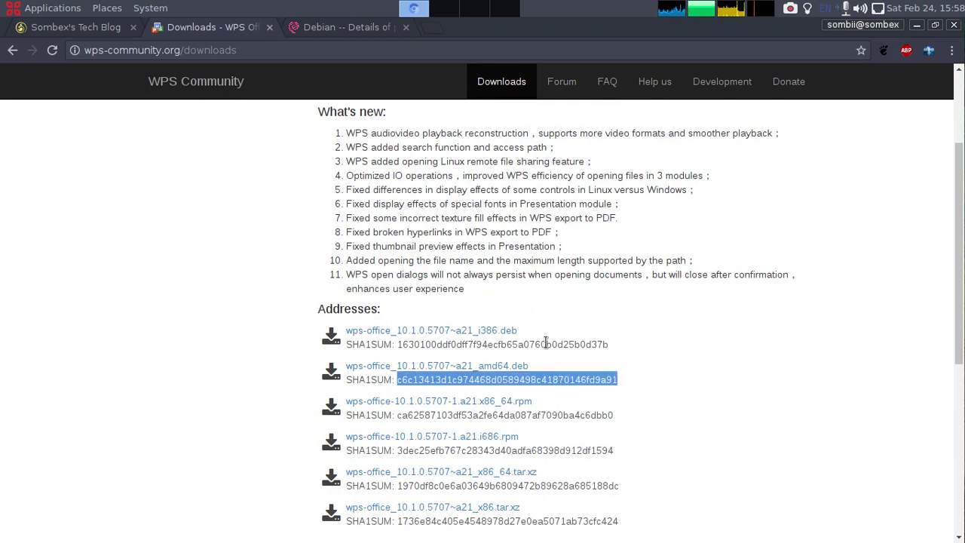
pyautogui.click(503, 341)
pyautogui.doubleClick(507, 344)
pyautogui.click(601, 379)
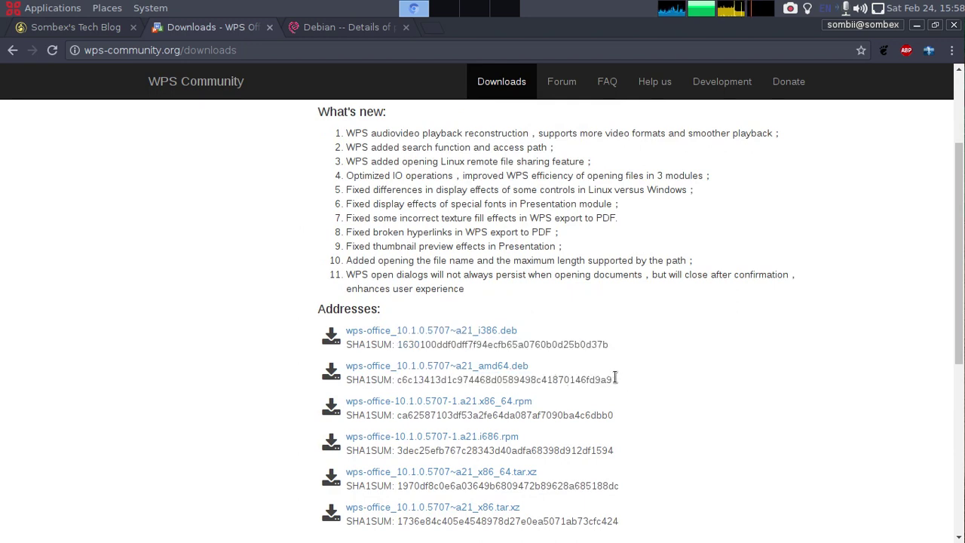
pyautogui.moveTo(618, 379); pyautogui.dragTo(472, 332)
pyautogui.click(625, 386)
pyautogui.moveTo(625, 379); pyautogui.dragTo(488, 366)
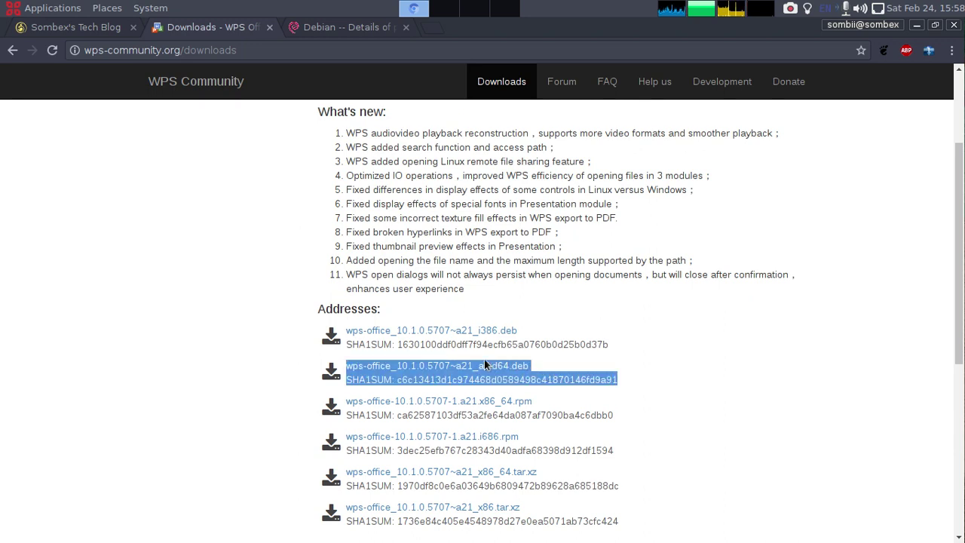
pyautogui.click(554, 343)
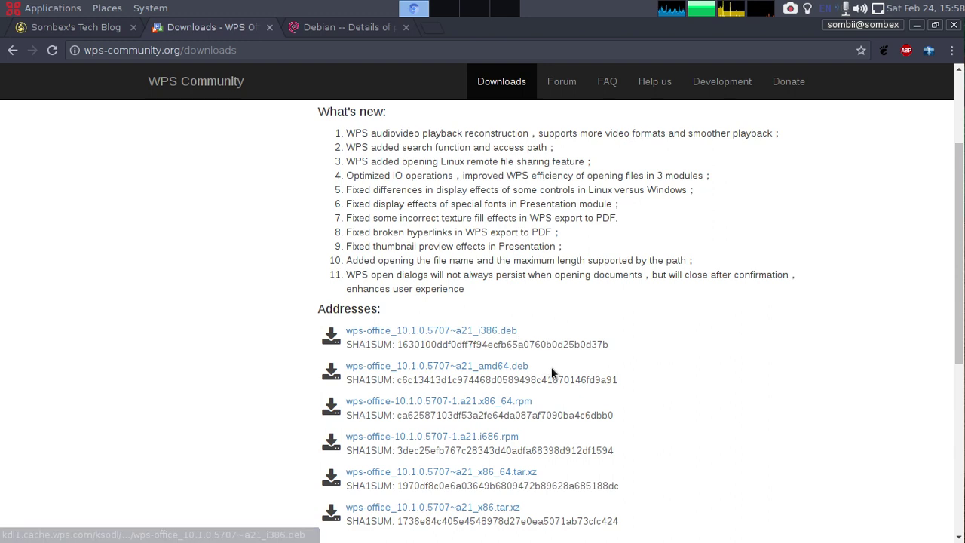
# Download wps-office_10.1.0.5707~a21_amd64.deb and minimize its progress window.
pyautogui.click(503, 373)
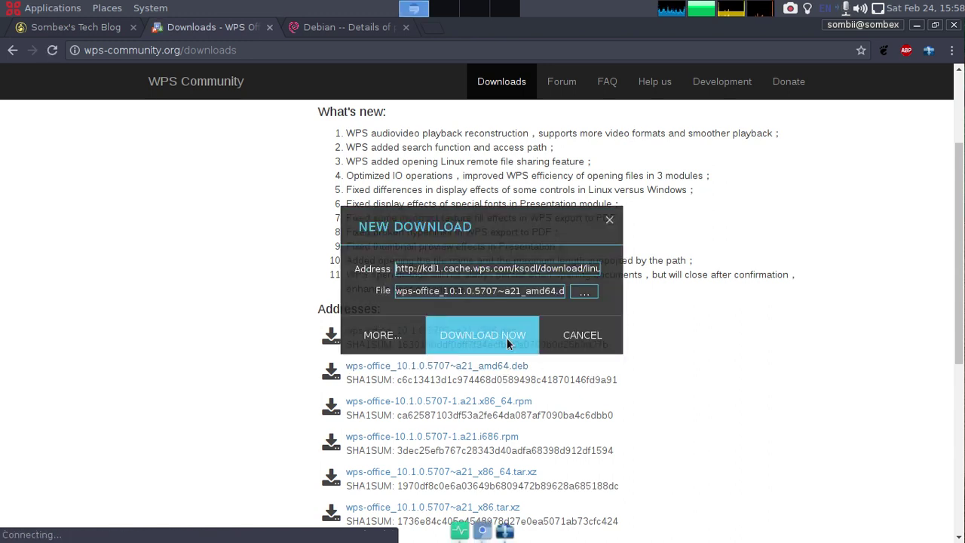
pyautogui.click(507, 338)
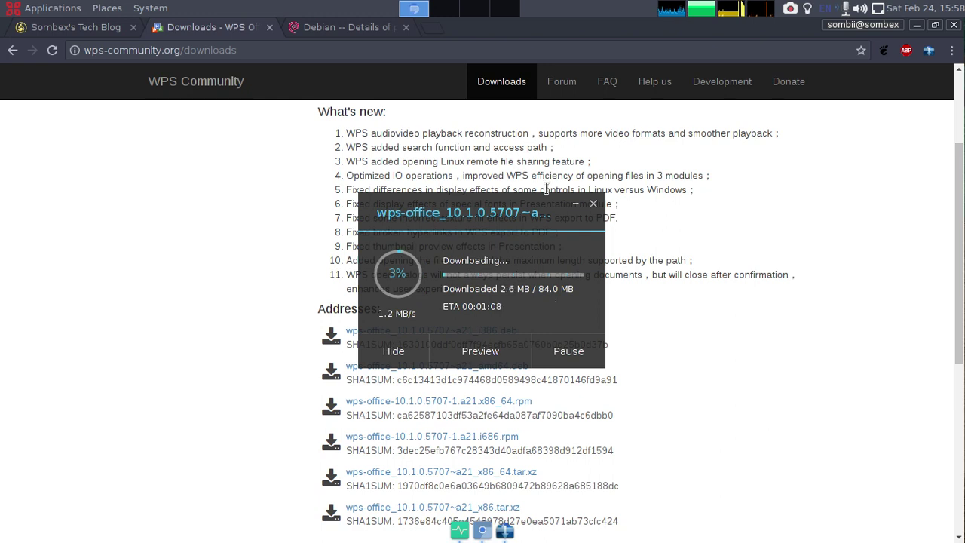
pyautogui.click(575, 205)
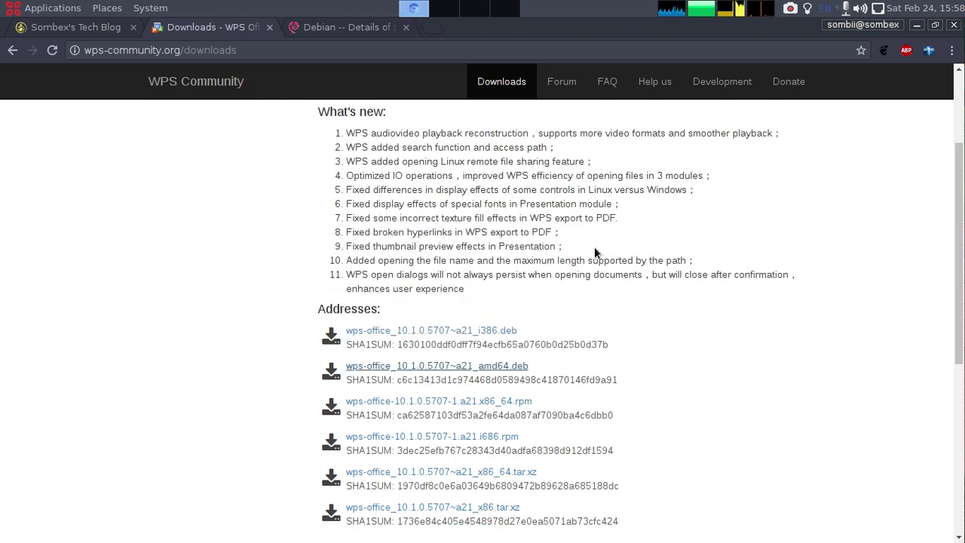
# Switch to the libpng12-0 Debian package page and check the WPS download progress.
pyautogui.click(336, 28)
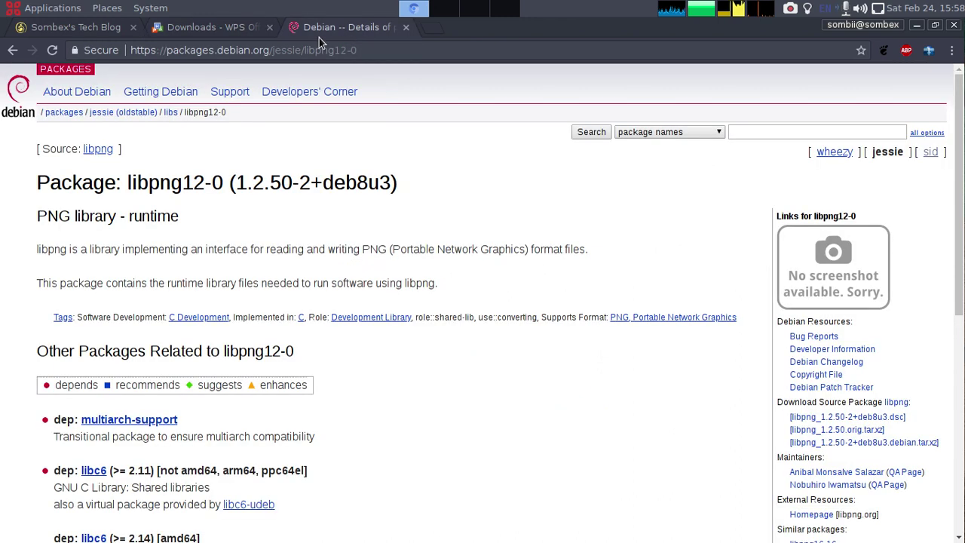
pyautogui.click(318, 50)
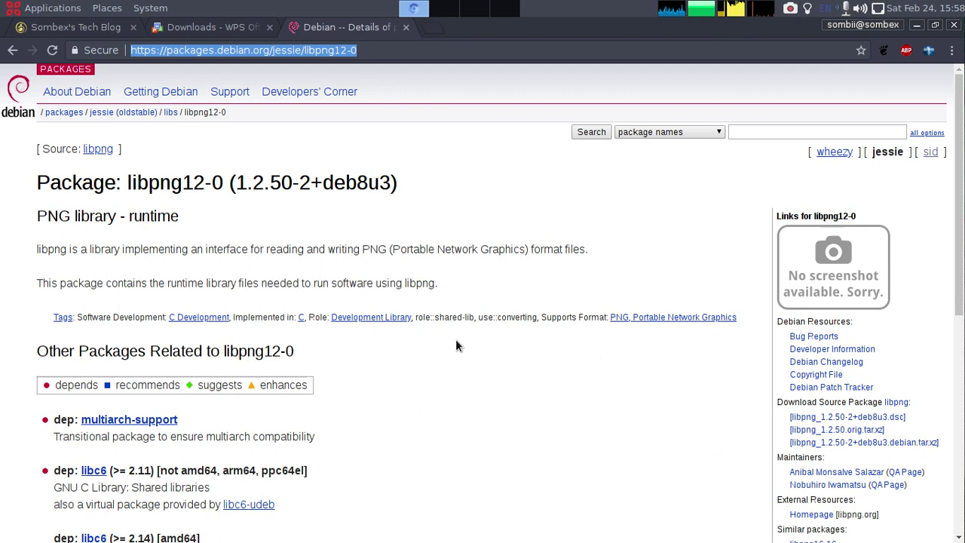
pyautogui.scroll(-2, 467, 373)
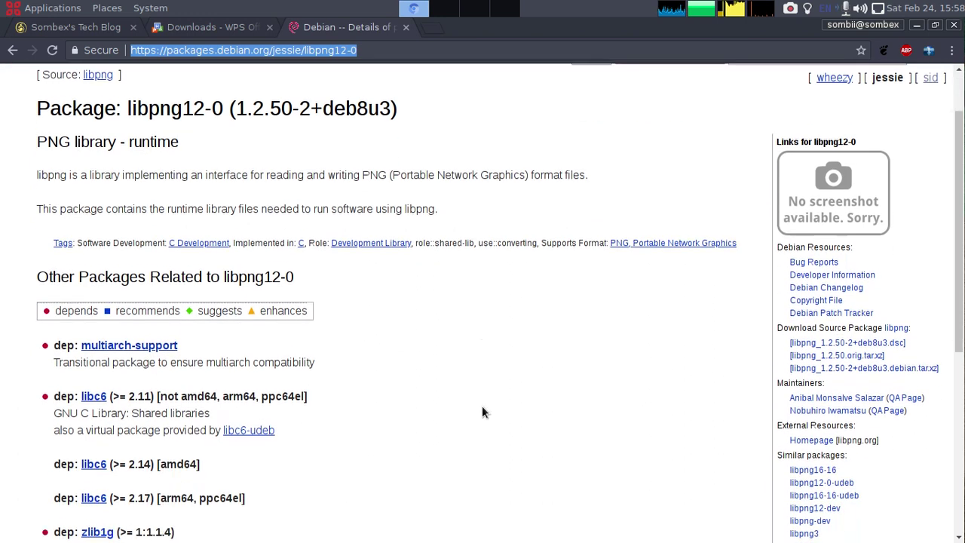
pyautogui.click(505, 530)
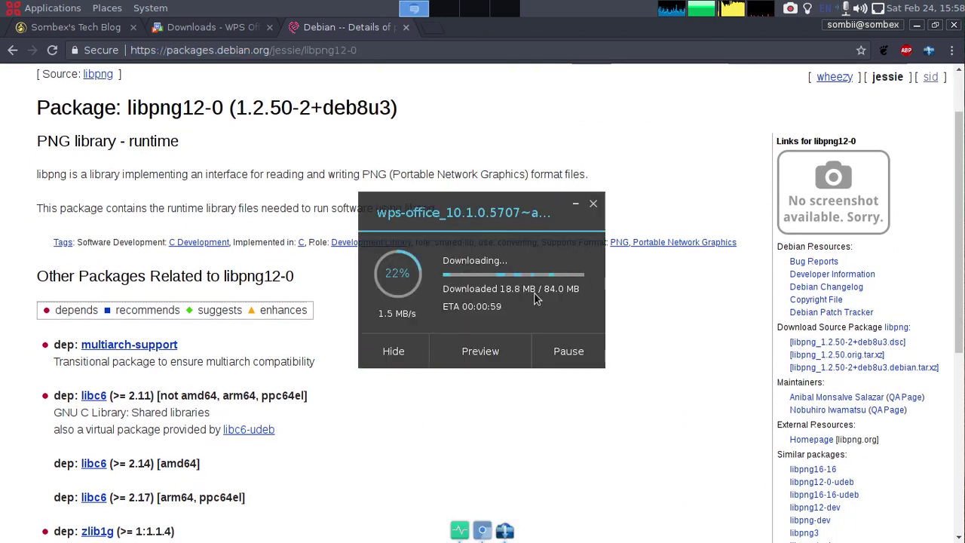
pyautogui.click(278, 198)
# Download the amd64 libpng12-0 package from the ftp.us.debian.org mirror.
pyautogui.scroll(-3, 364, 276)
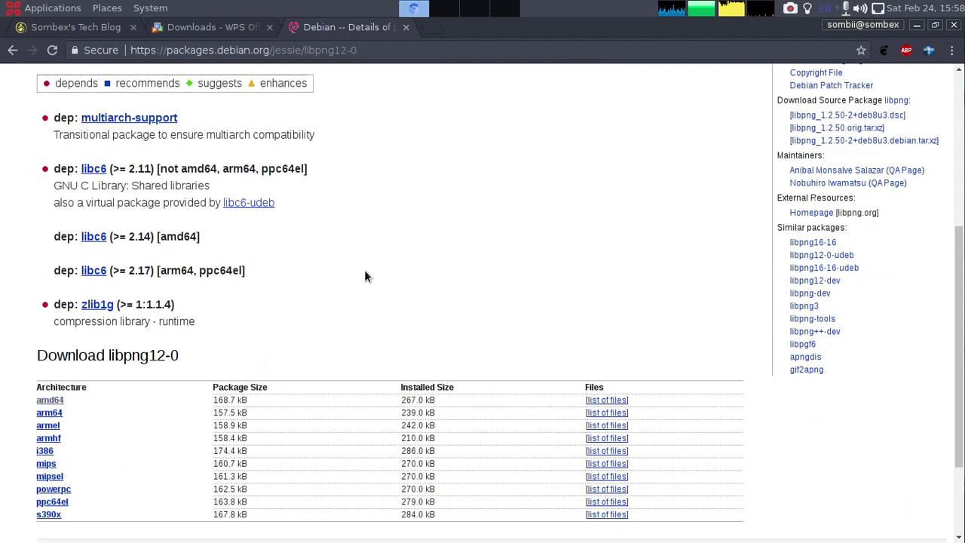
pyautogui.scroll(-2, 364, 276)
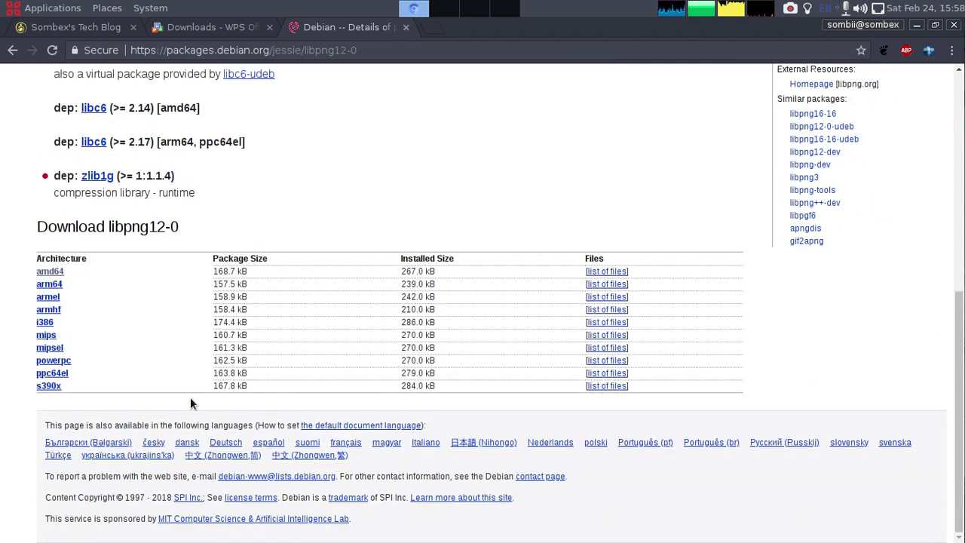
pyautogui.moveTo(74, 270); pyautogui.dragTo(30, 265)
pyautogui.click(70, 272)
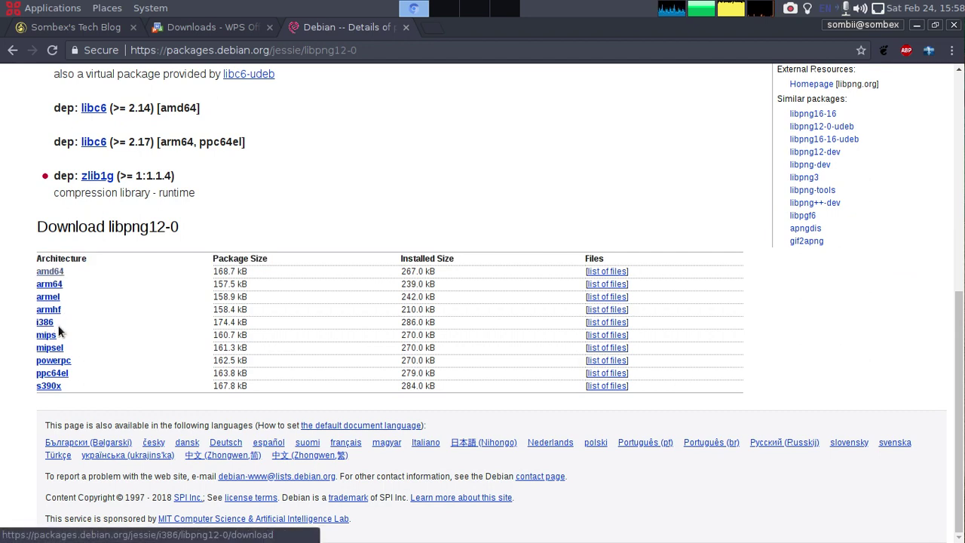
pyautogui.click(56, 271)
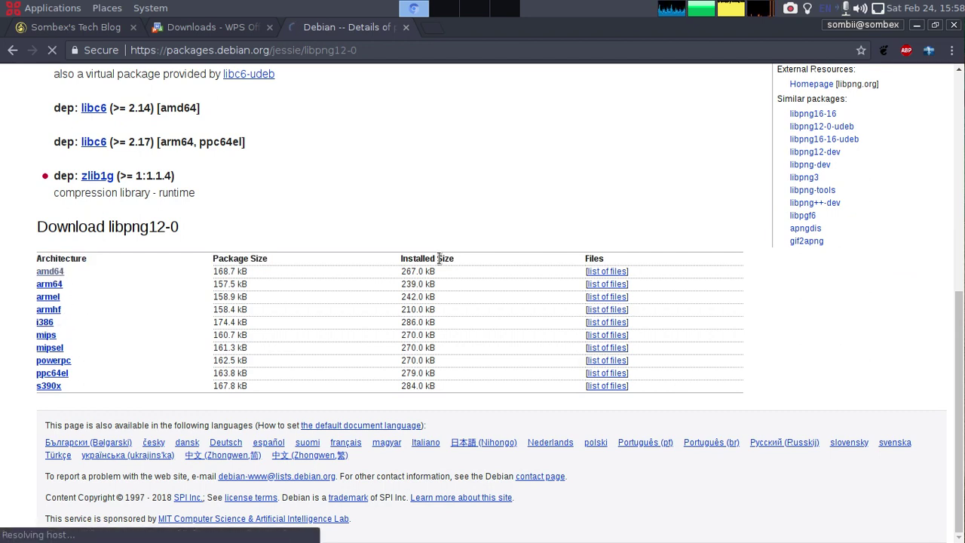
pyautogui.scroll(-4, 282, 352)
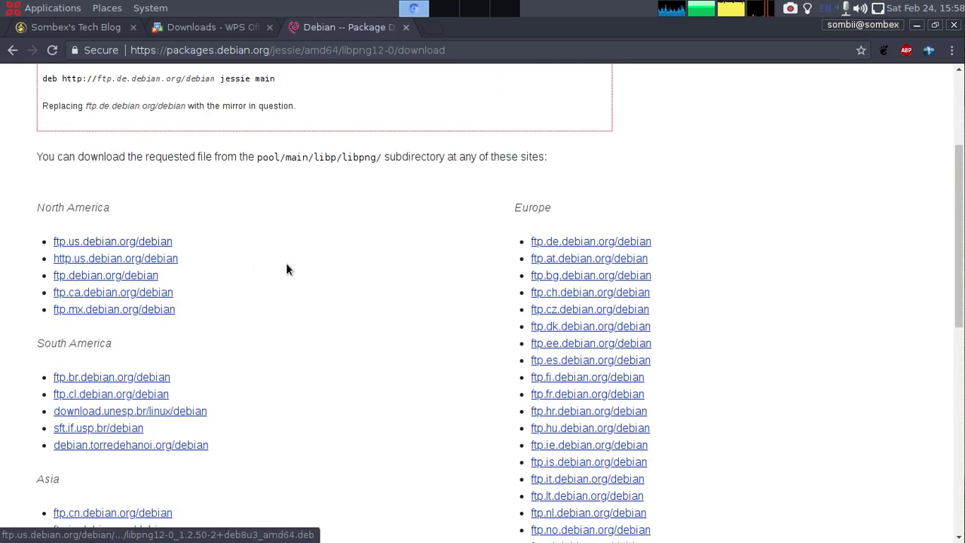
pyautogui.click(113, 242)
pyautogui.click(486, 334)
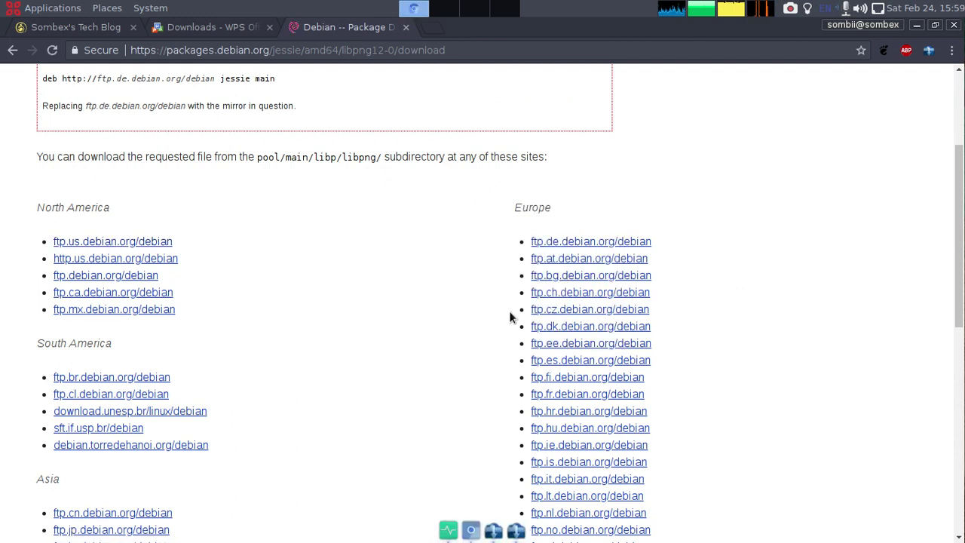
# Minimize the browser, close the libpng12-0 completion notice, and reposition the WPS progress window.
pyautogui.click(917, 27)
pyautogui.moveTo(493, 216); pyautogui.dragTo(672, 90)
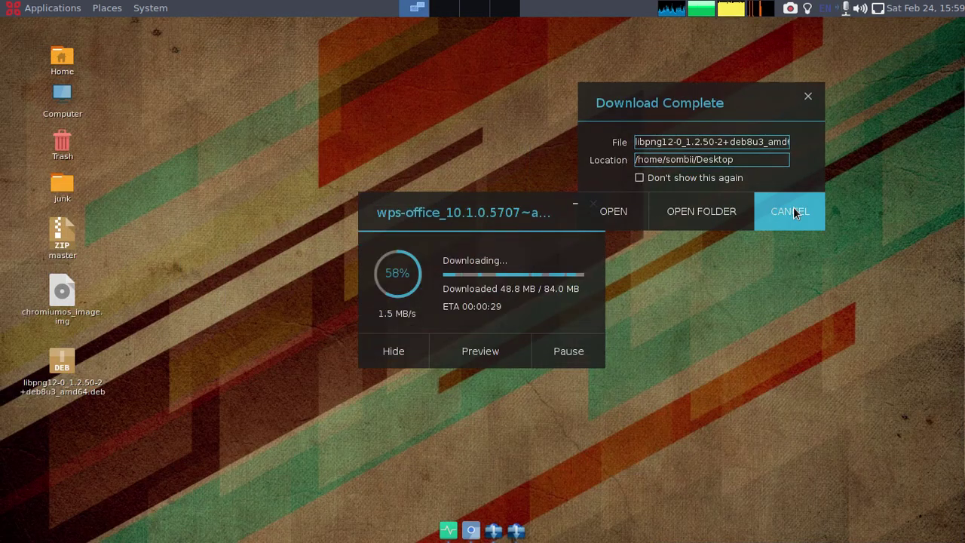
pyautogui.click(806, 101)
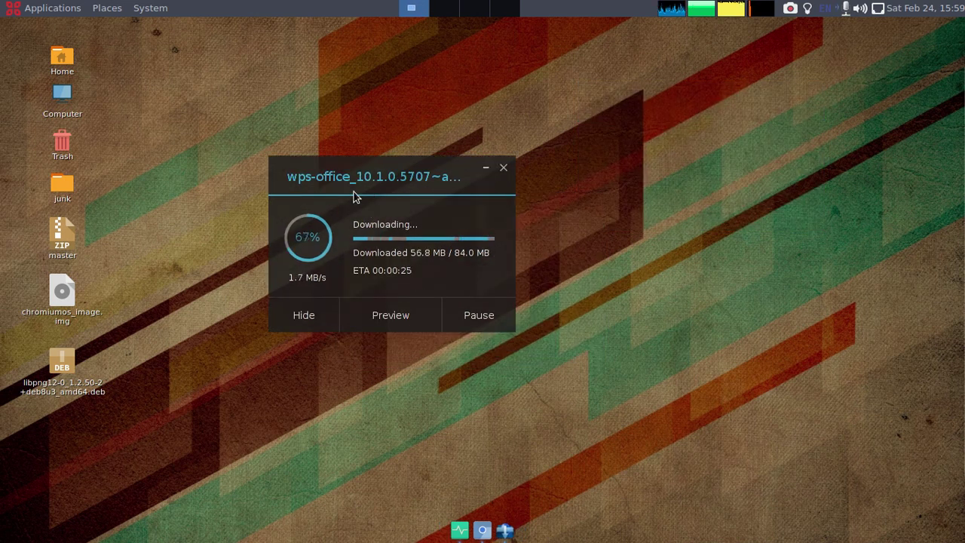
pyautogui.moveTo(354, 190); pyautogui.dragTo(504, 189)
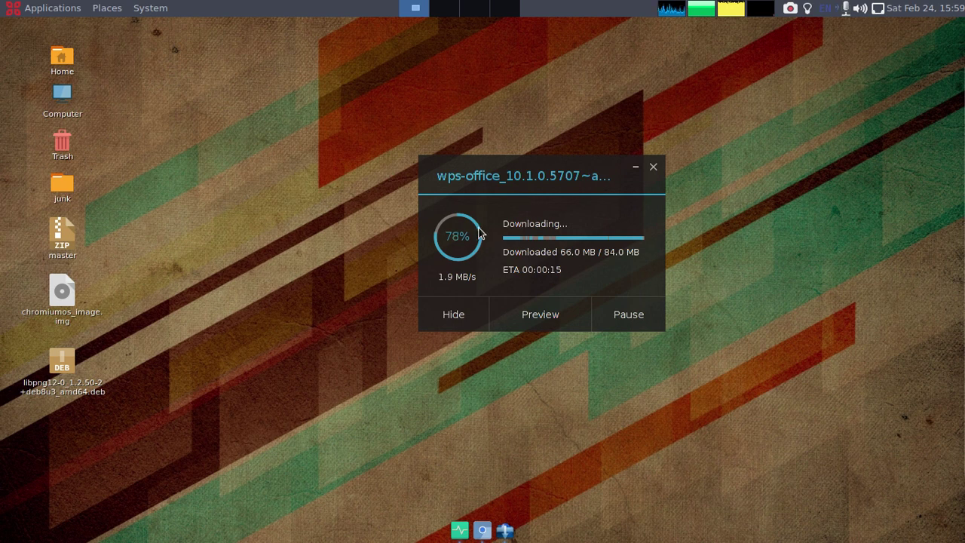
pyautogui.moveTo(548, 178); pyautogui.dragTo(500, 139)
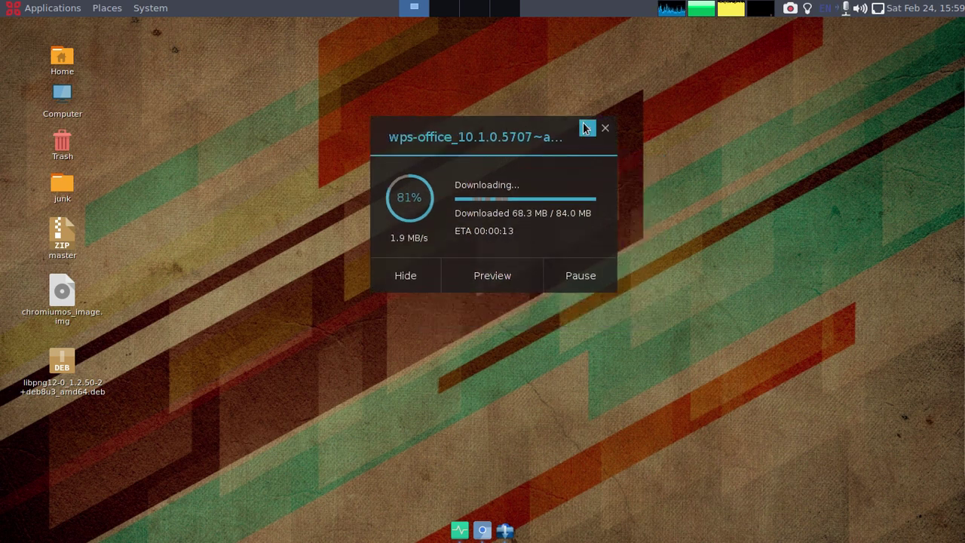
pyautogui.moveTo(257, 483); pyautogui.dragTo(72, 378)
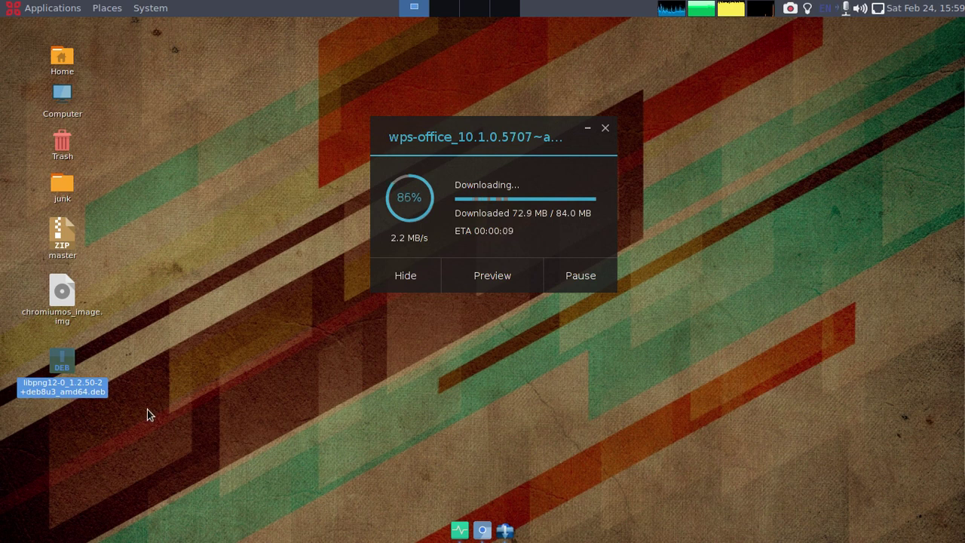
pyautogui.click(583, 399)
# Open a new terminal window and move it to the right of the desktop.
pyautogui.moveTo(963, 248)
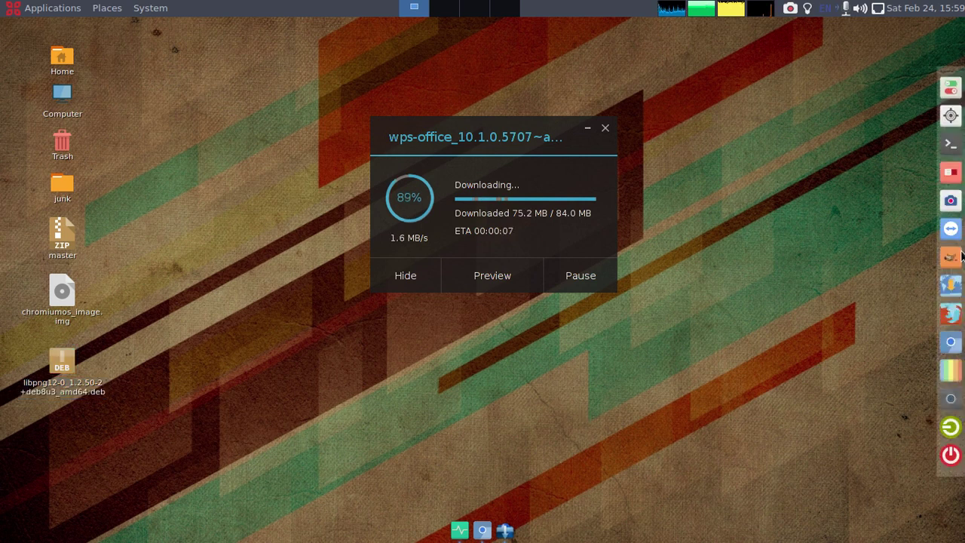
pyautogui.click(951, 143)
pyautogui.moveTo(350, 146); pyautogui.dragTo(463, 154)
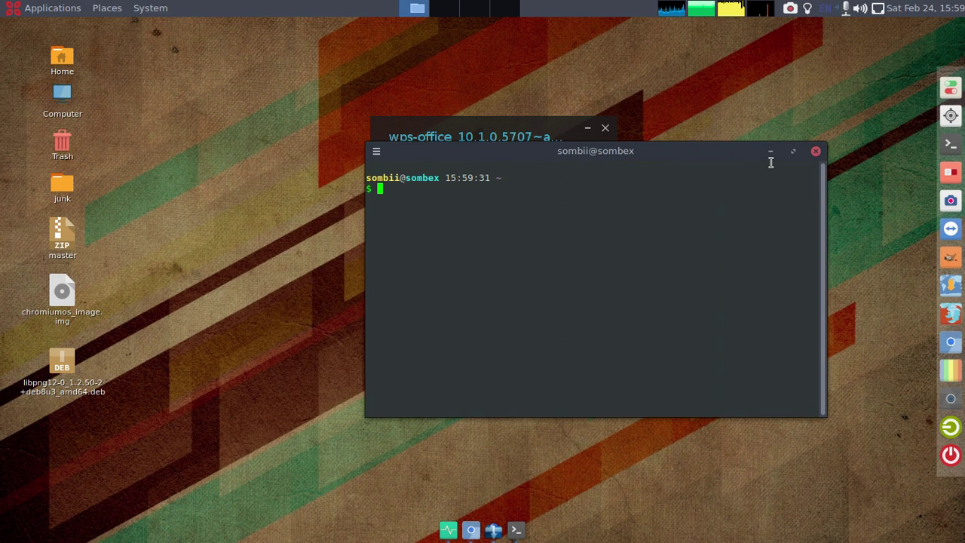
pyautogui.click(208, 441)
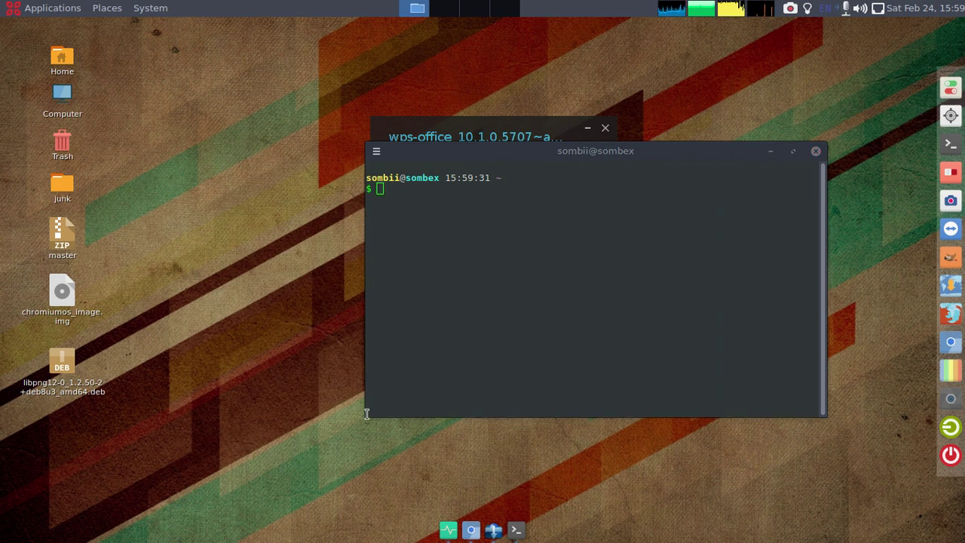
pyautogui.moveTo(468, 155); pyautogui.dragTo(566, 117)
pyautogui.moveTo(234, 434); pyautogui.dragTo(46, 359)
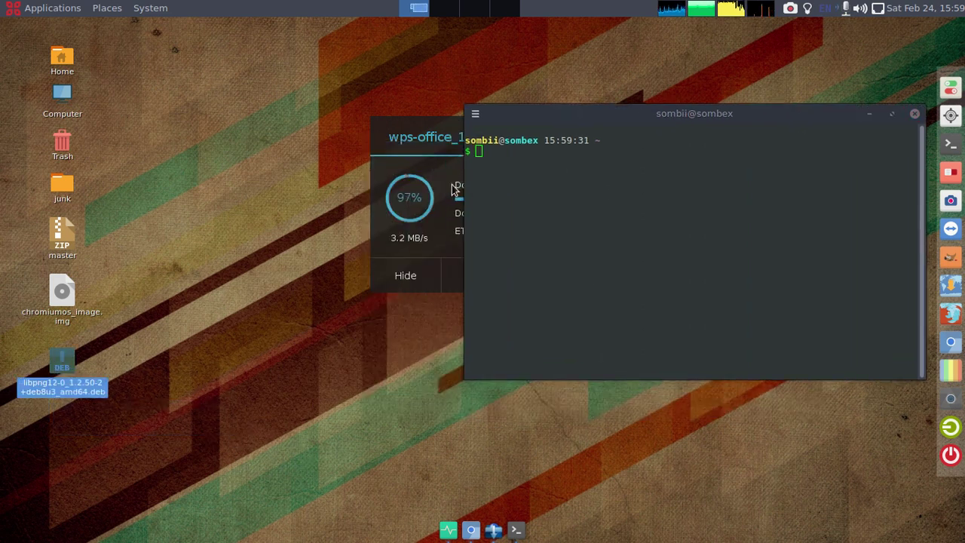
pyautogui.click(430, 172)
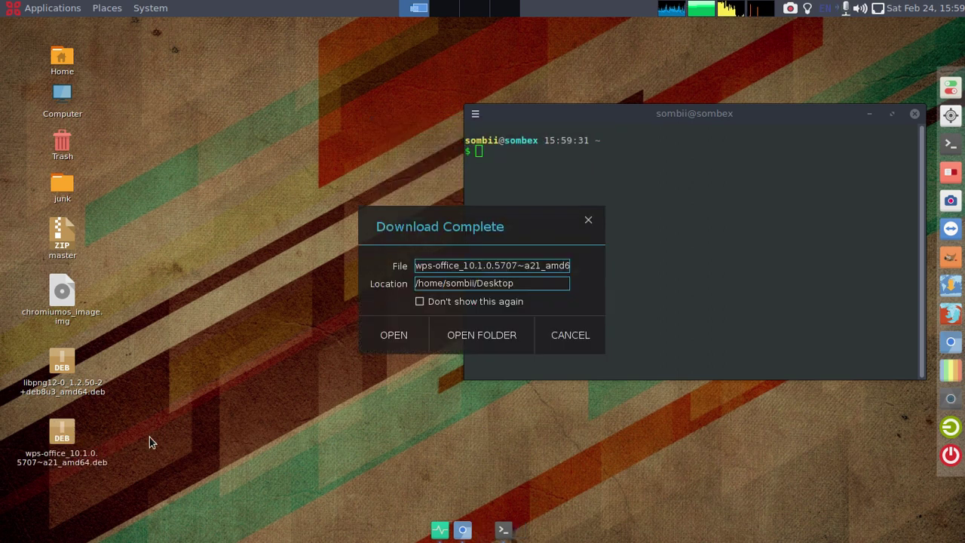
# Dismiss the WPS download-complete notice and move the terminal up and left.
pyautogui.moveTo(198, 528); pyautogui.dragTo(15, 350)
pyautogui.click(588, 219)
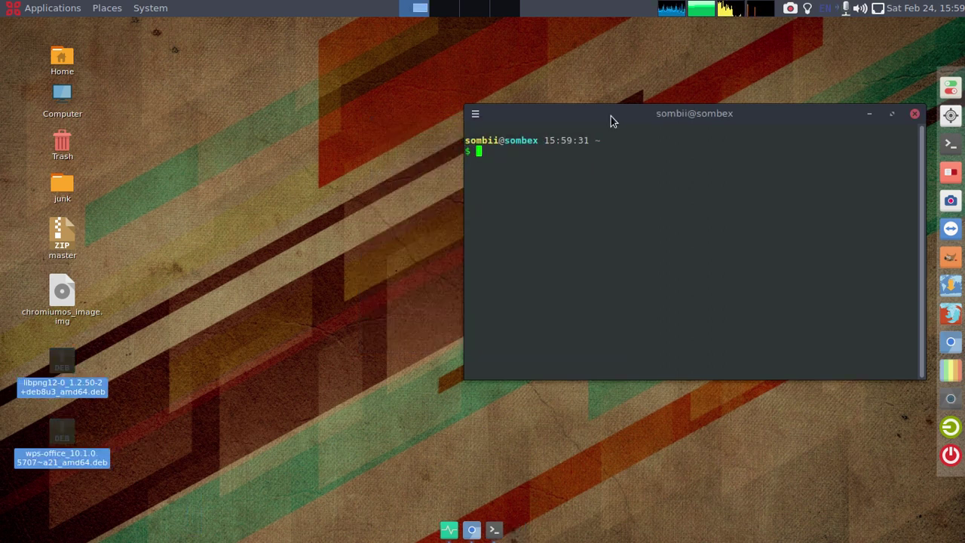
pyautogui.moveTo(610, 121); pyautogui.dragTo(530, 110)
pyautogui.click(241, 363)
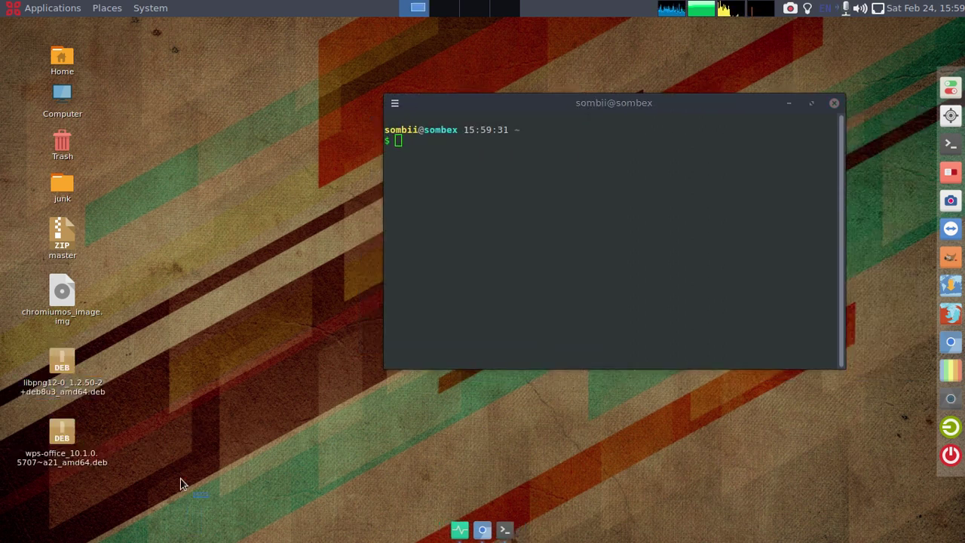
pyautogui.moveTo(181, 483); pyautogui.dragTo(87, 365)
pyautogui.click(171, 405)
pyautogui.click(500, 242)
pyautogui.moveTo(558, 103); pyautogui.dragTo(431, 99)
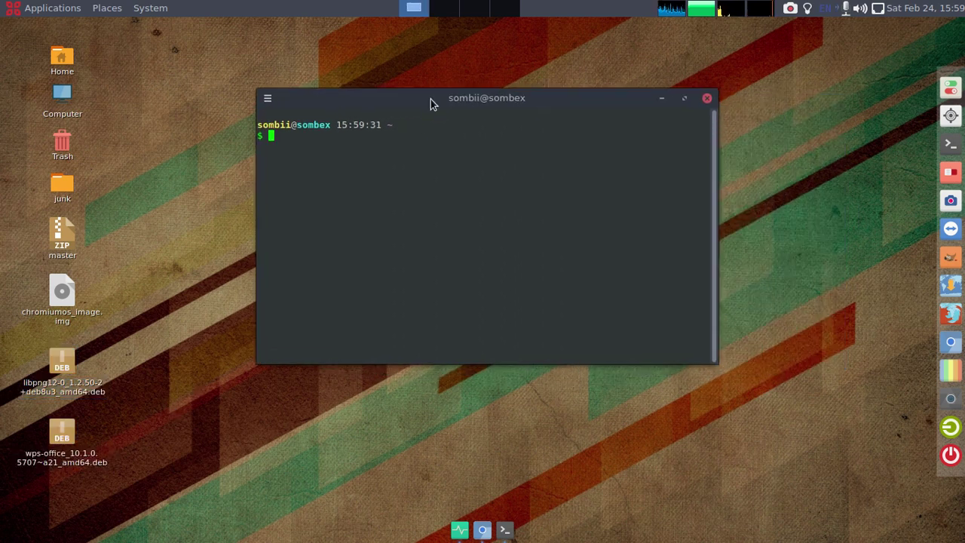
# Change the terminal's working directory to ~/Desktop.
pyautogui.write('cd ~/Desktop')
pyautogui.press('Return')
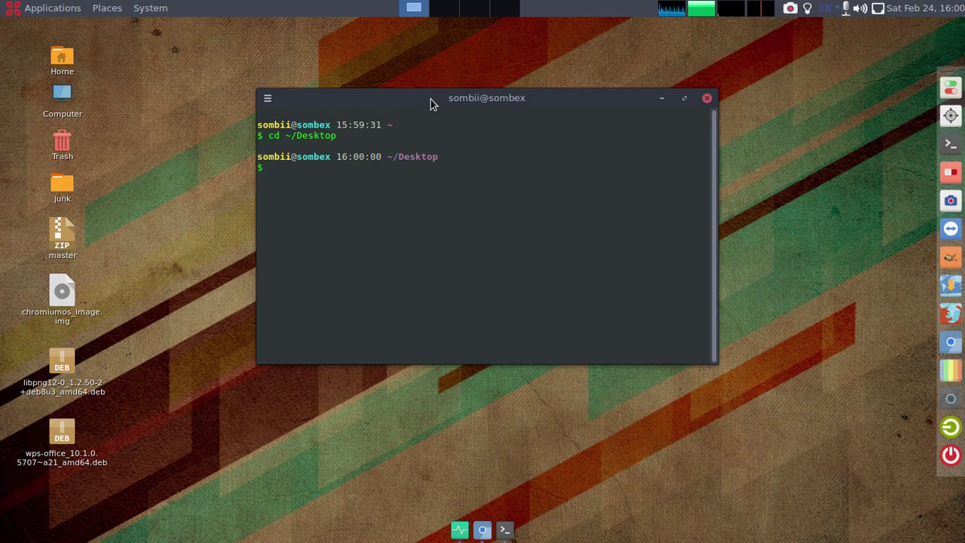
pyautogui.click(62, 369)
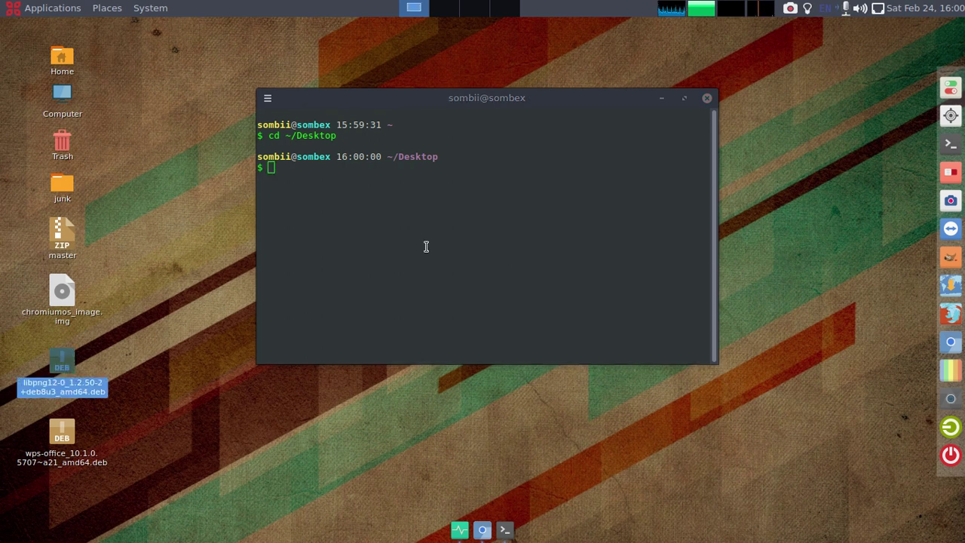
pyautogui.click(426, 247)
# Run sudo apt install on the dragged-in libpng12-0 .deb and enter the sudo password.
pyautogui.write('s')
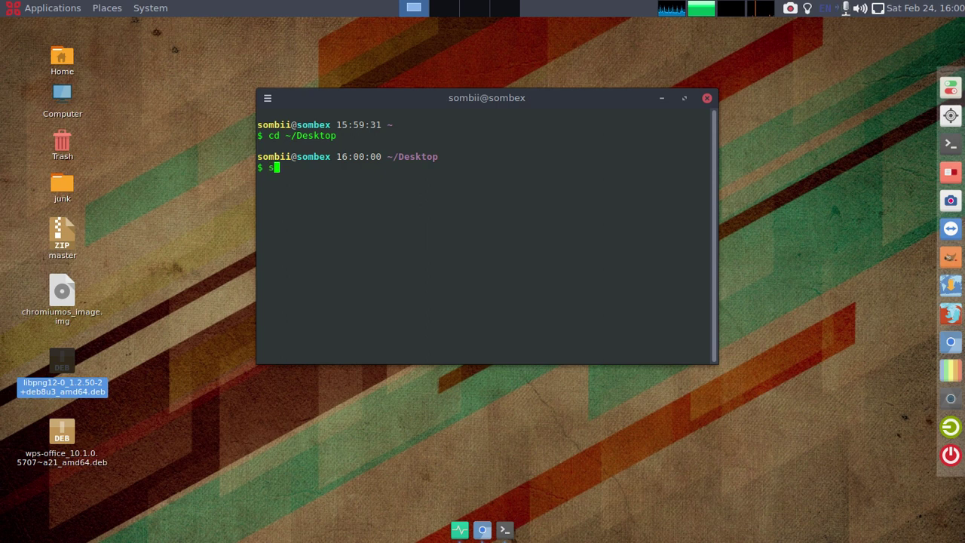
pyautogui.write('udo')
pyautogui.press('BackSpace')
pyautogui.press('BackSpace')
pyautogui.press('BackSpace')
pyautogui.press('BackSpace')
pyautogui.press('BackSpace')
pyautogui.write('sudo apt')
pyautogui.write('int')
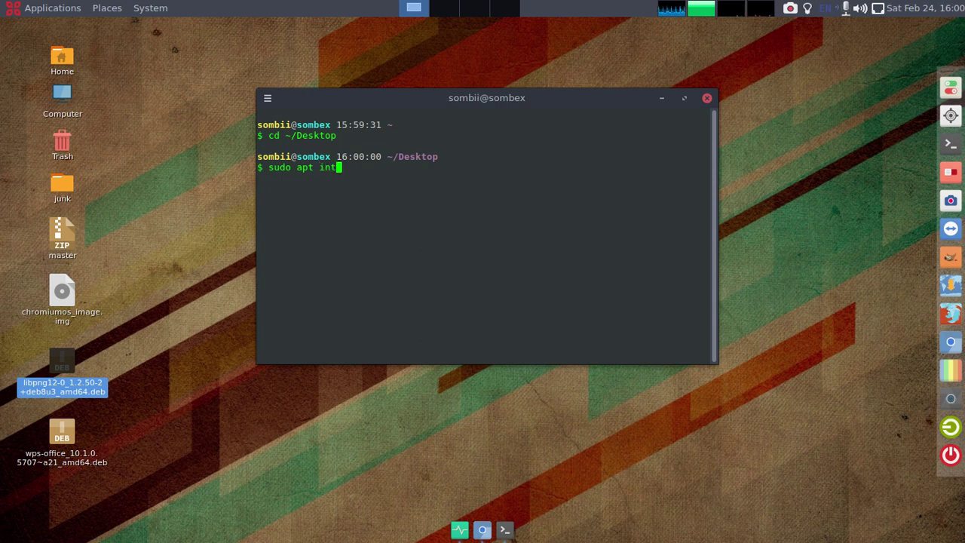
pyautogui.write('sa')
pyautogui.press('BackSpace')
pyautogui.press('BackSpace')
pyautogui.press('BackSpace')
pyautogui.write('stall')
pyautogui.moveTo(62, 362); pyautogui.dragTo(481, 216)
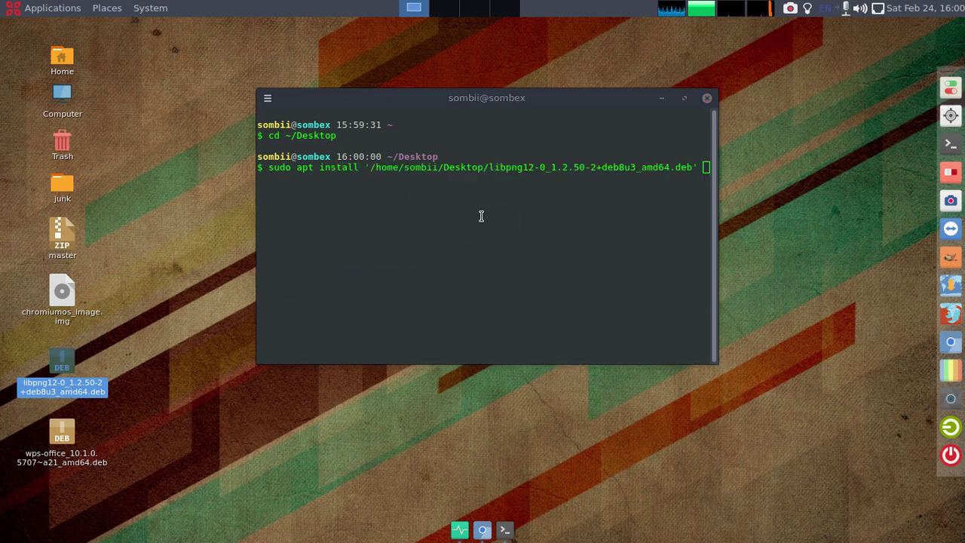
pyautogui.click(566, 261)
pyautogui.press('Return')
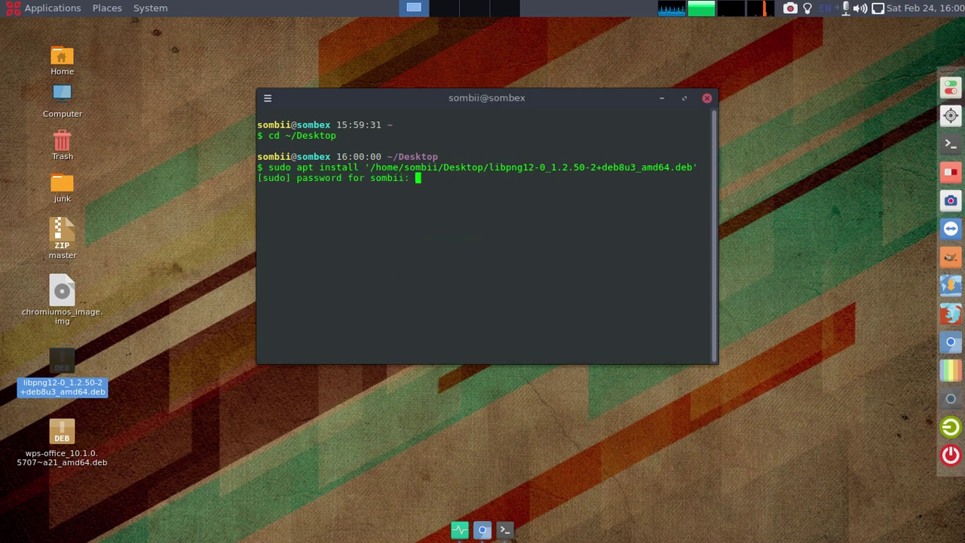
pyautogui.press('Return')
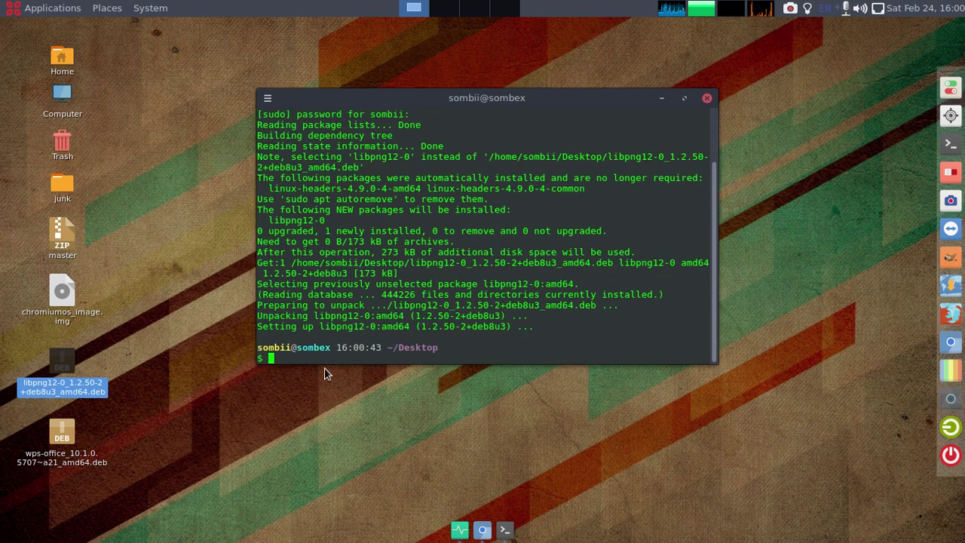
# Run sudo apt install on the dragged-in wps-office .deb and answer y to continue.
pyautogui.click(215, 463)
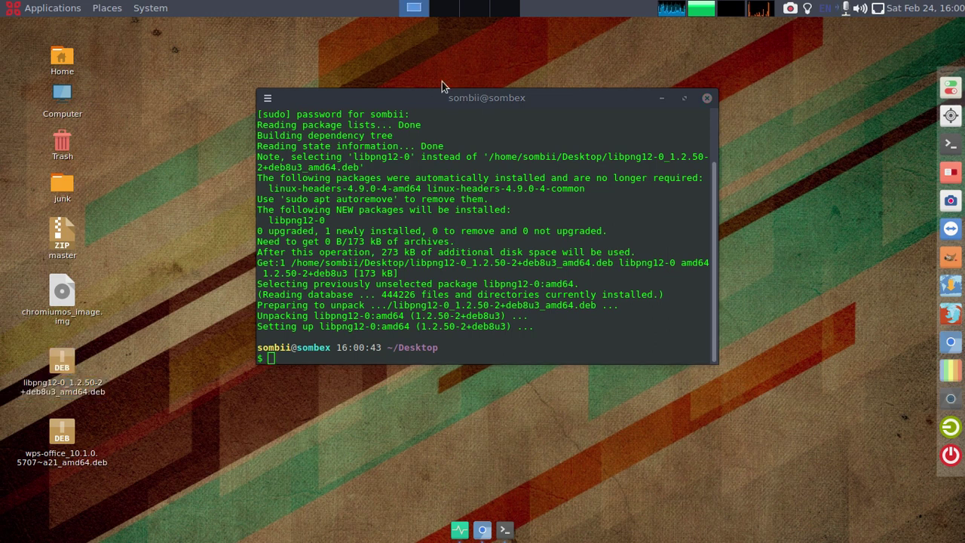
pyautogui.moveTo(422, 88); pyautogui.dragTo(283, 36)
pyautogui.click(79, 450)
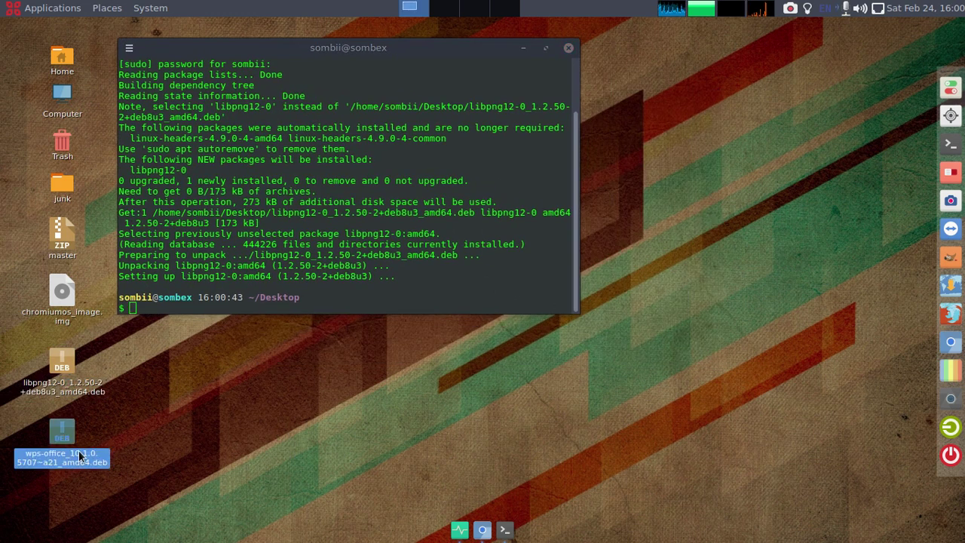
pyautogui.moveTo(402, 43); pyautogui.dragTo(527, 45)
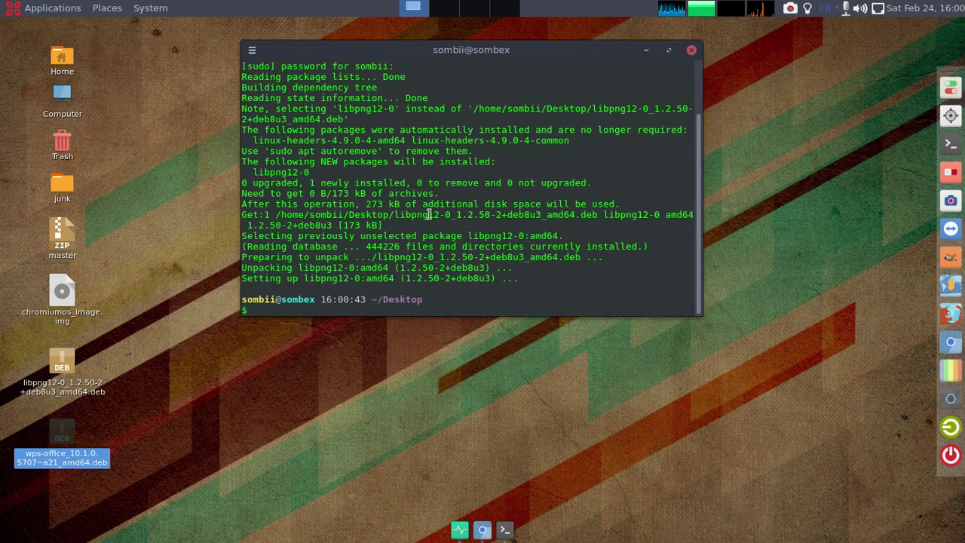
pyautogui.write('sudo')
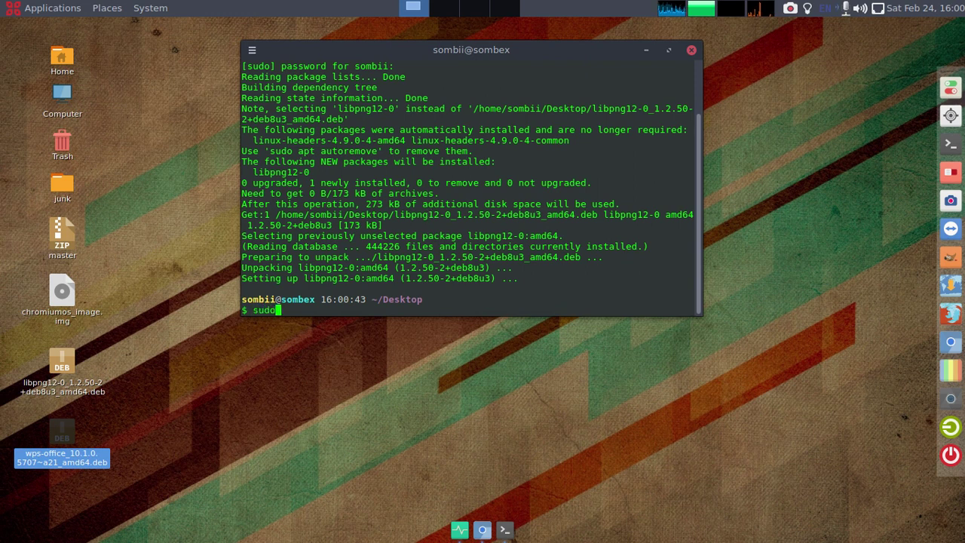
pyautogui.write(' apt install')
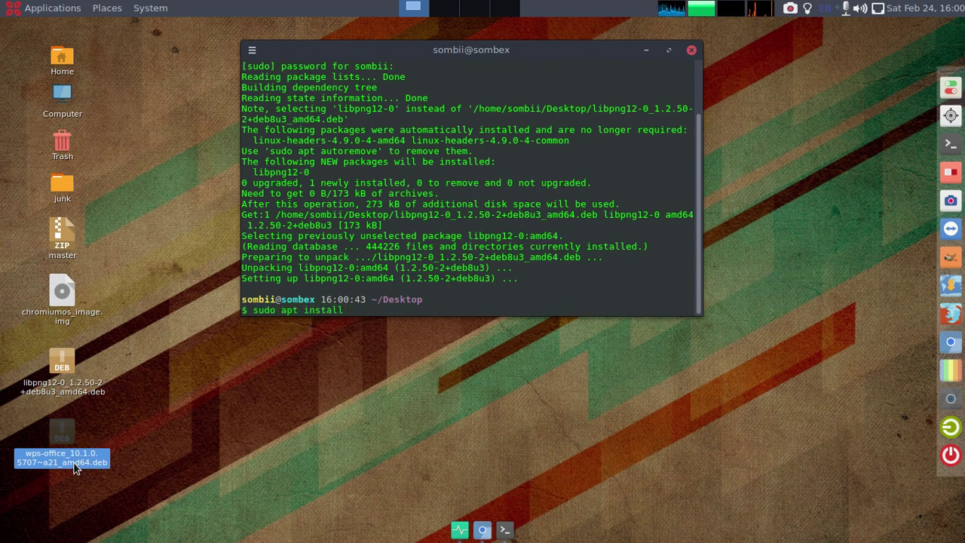
pyautogui.moveTo(62, 434); pyautogui.dragTo(508, 309)
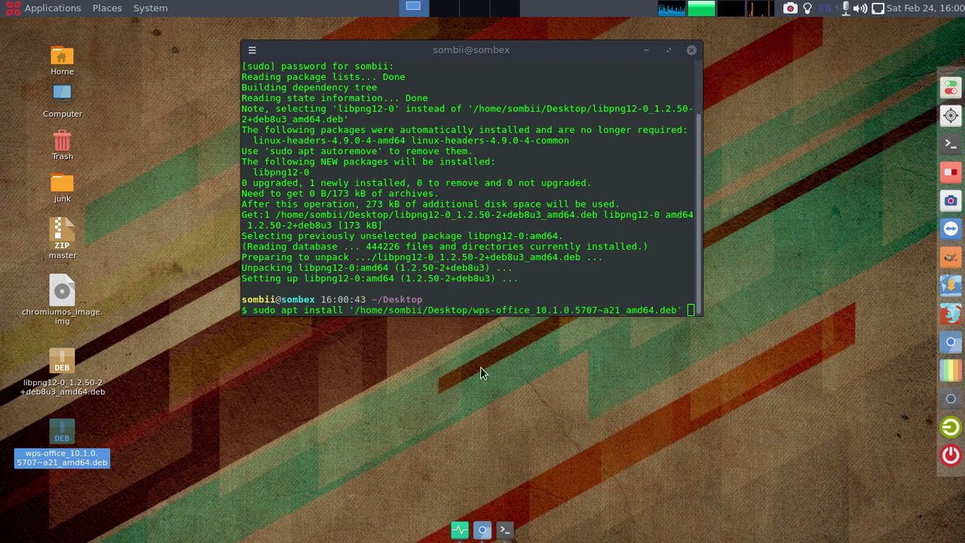
pyautogui.click(685, 312)
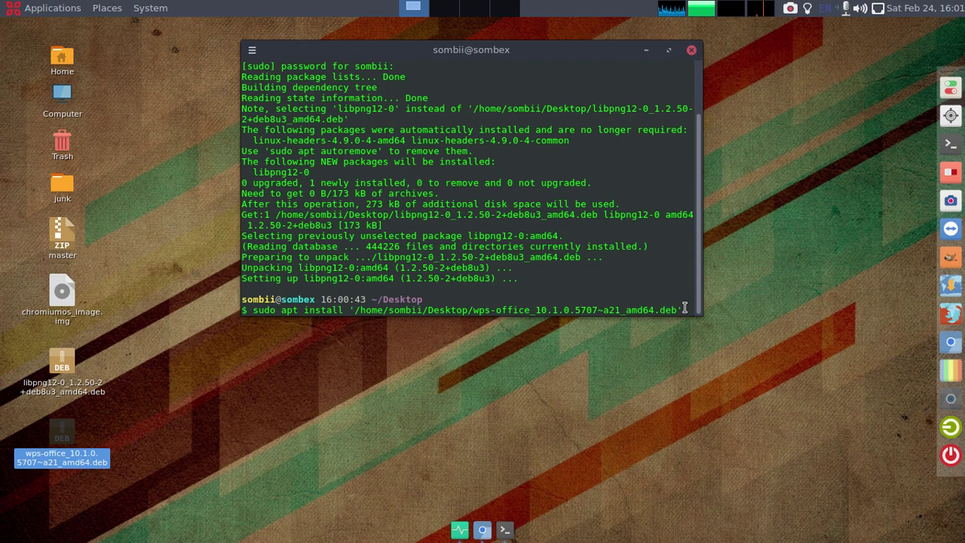
pyautogui.press('Return')
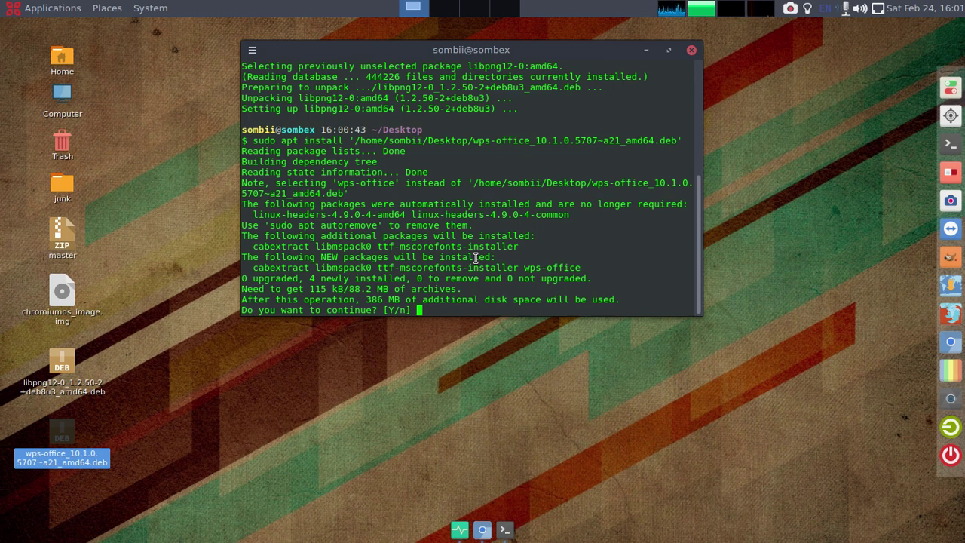
pyautogui.write('y')
pyautogui.press('Return')
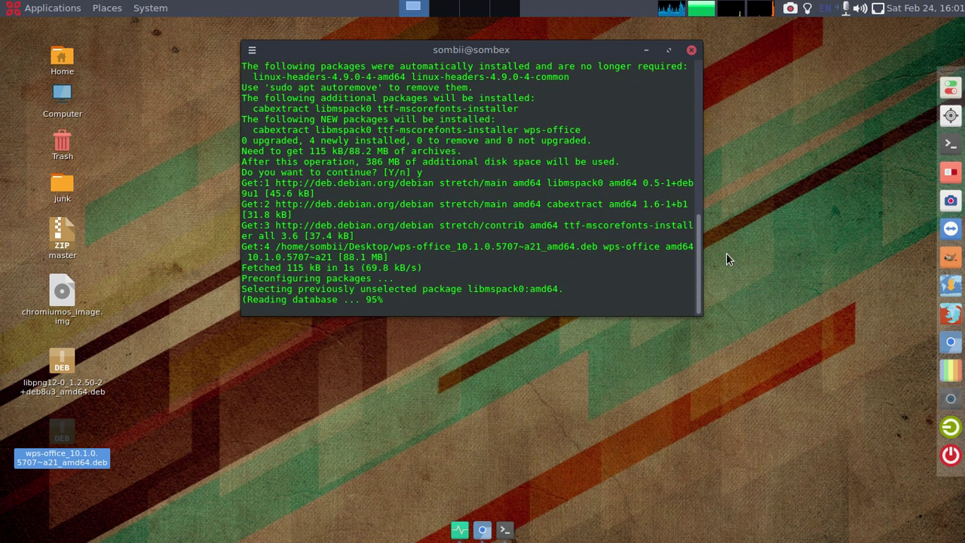
pyautogui.click(754, 361)
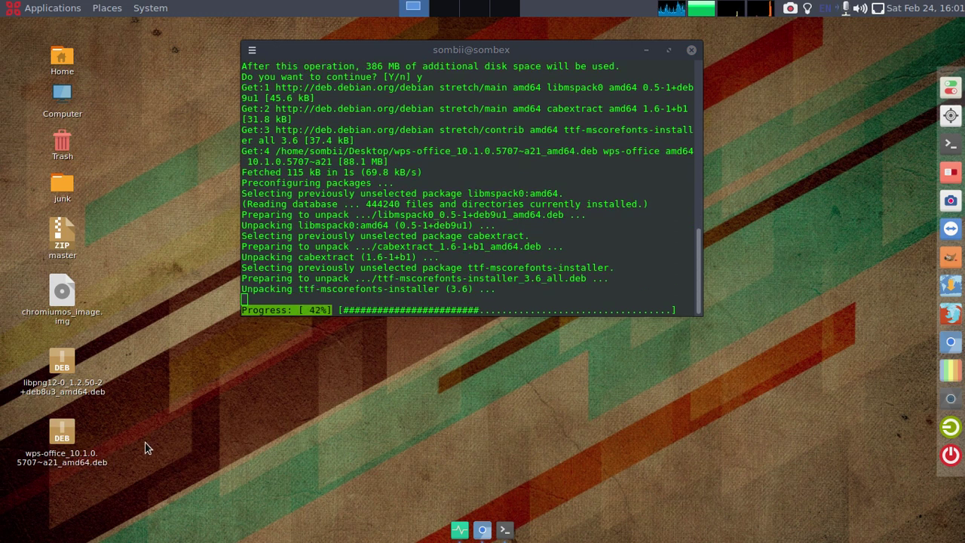
# Open a second terminal and switch to root with su.
pyautogui.rightClick(648, 183)
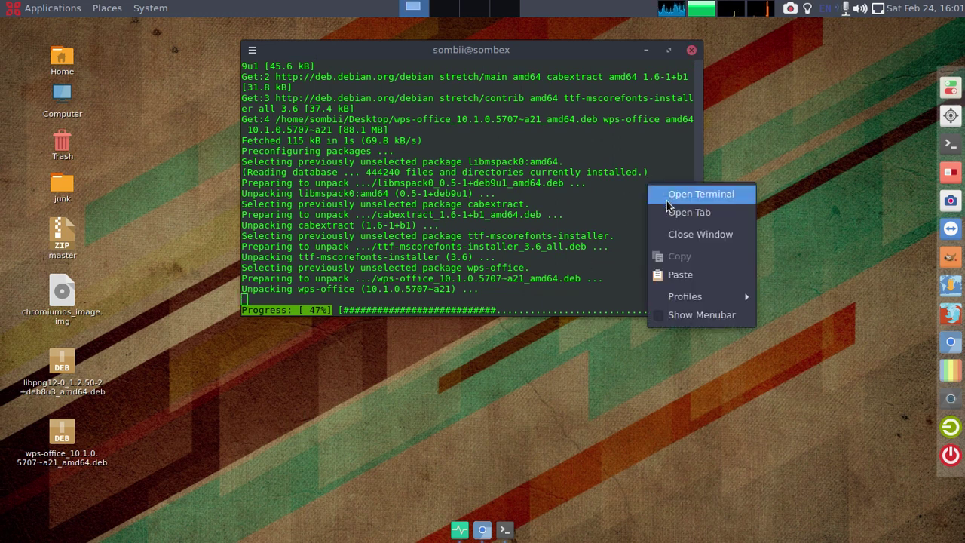
pyautogui.click(669, 196)
pyautogui.moveTo(388, 147); pyautogui.dragTo(535, 148)
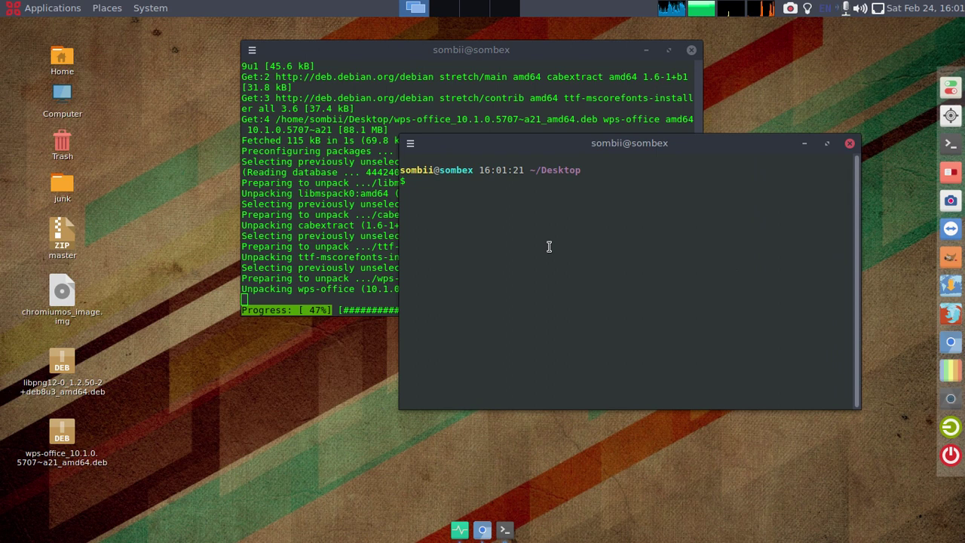
pyautogui.write('su')
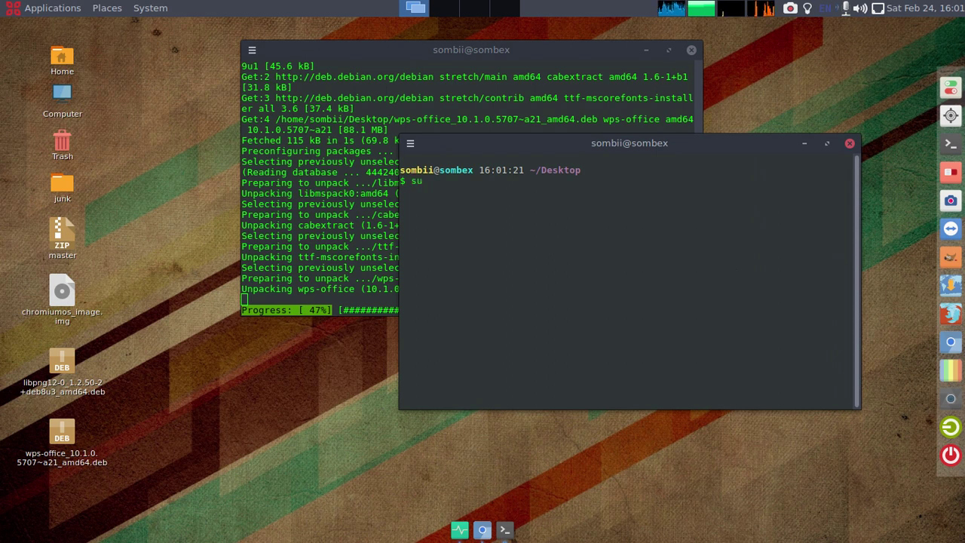
pyautogui.press('Return')
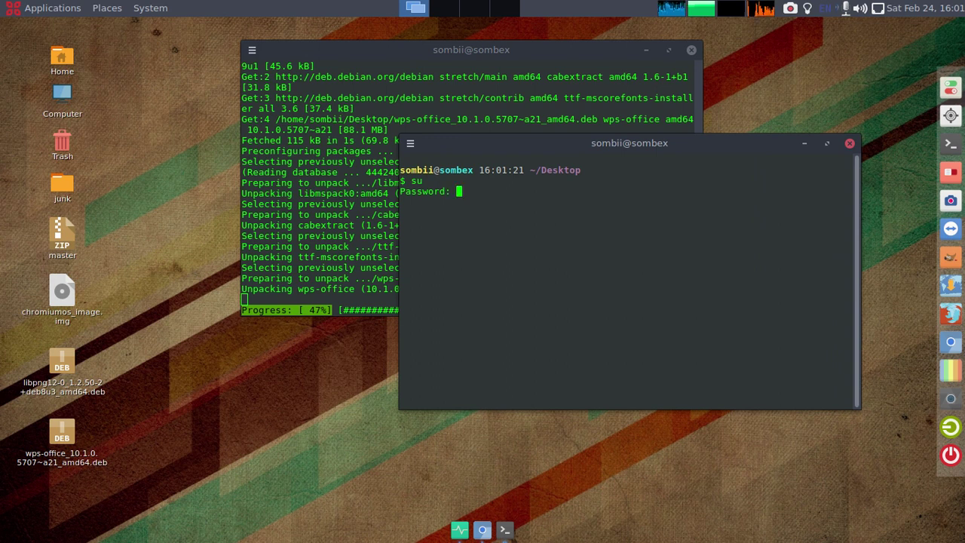
pyautogui.press('Return')
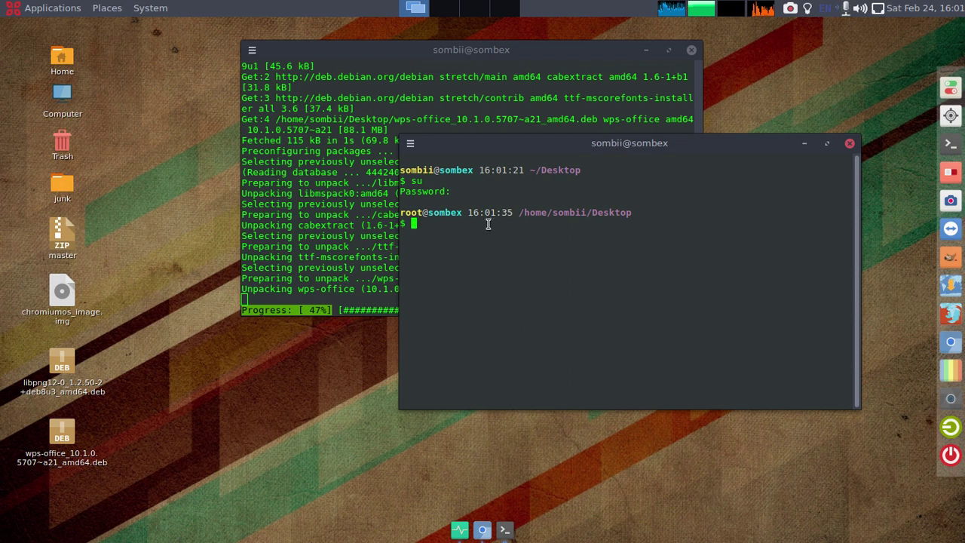
# Run apt install on the dragged-in libpng12 .deb, which fails on the dpkg lock.
pyautogui.doubleClick(452, 214)
pyautogui.moveTo(202, 498); pyautogui.dragTo(86, 399)
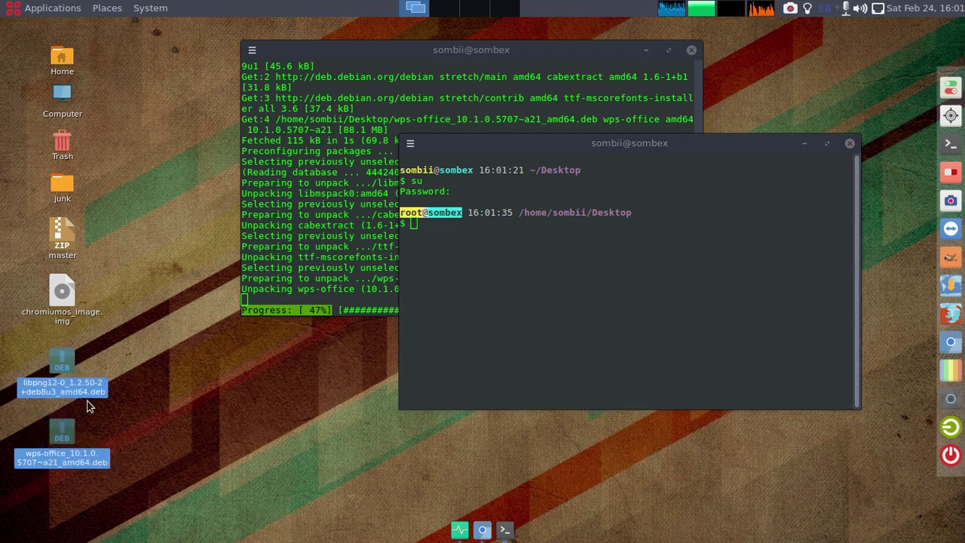
pyautogui.click(175, 473)
pyautogui.moveTo(175, 472); pyautogui.dragTo(18, 348)
pyautogui.click(478, 323)
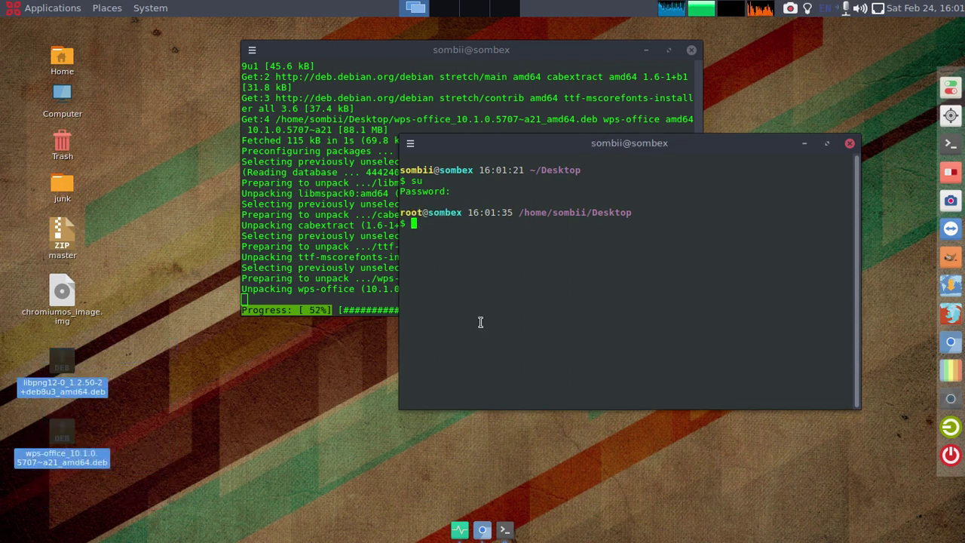
pyautogui.write('apt ')
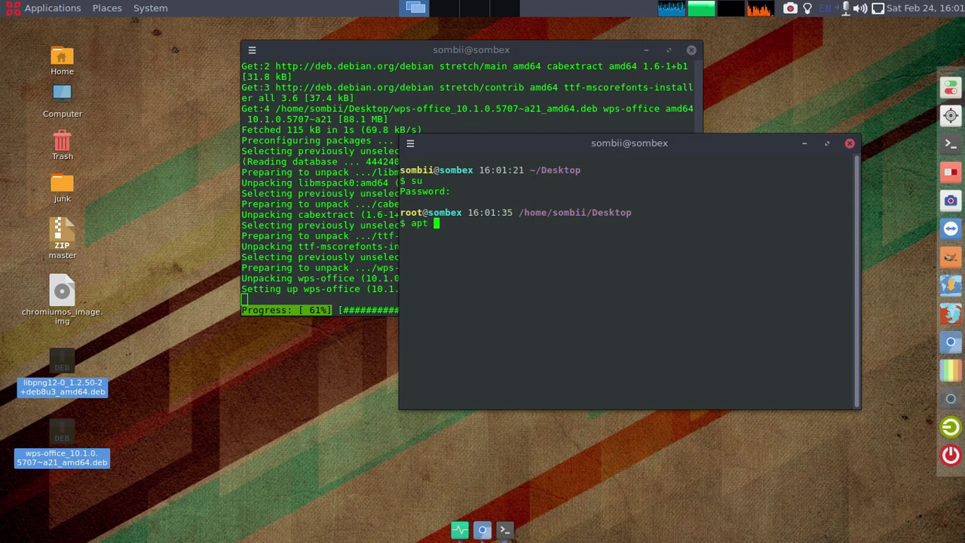
pyautogui.write('install')
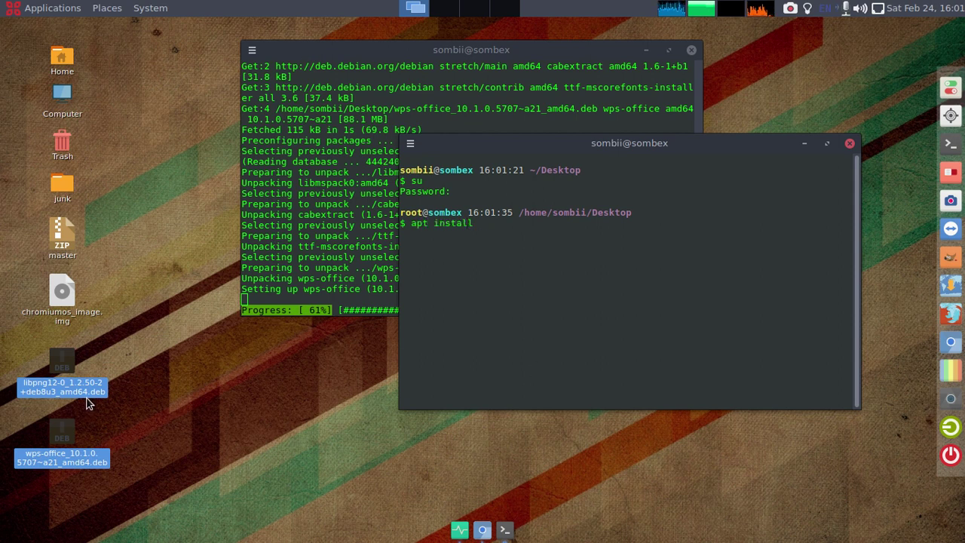
pyautogui.click(86, 397)
pyautogui.moveTo(62, 364); pyautogui.dragTo(691, 276)
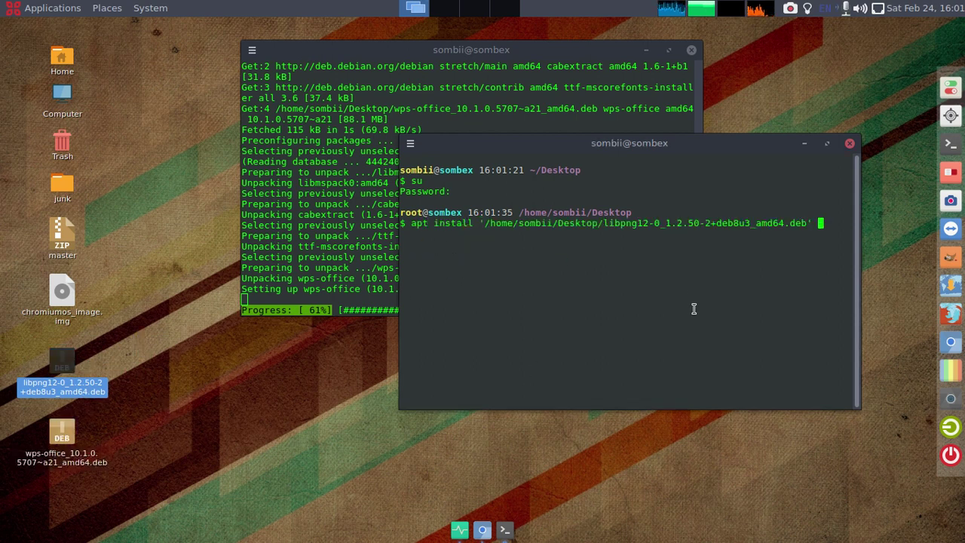
pyautogui.press('Return')
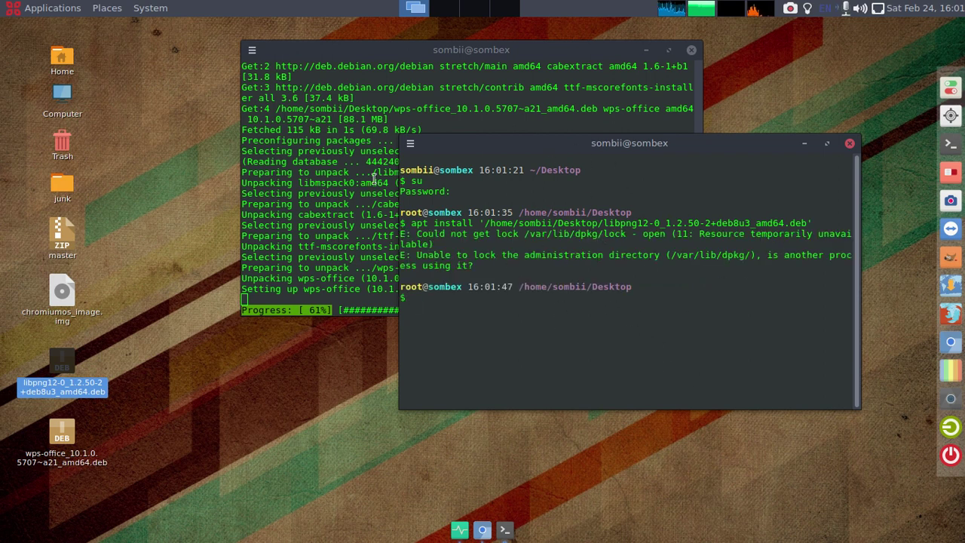
# Arrange the root and install terminals side by side, keeping the install output in front.
pyautogui.click(324, 214)
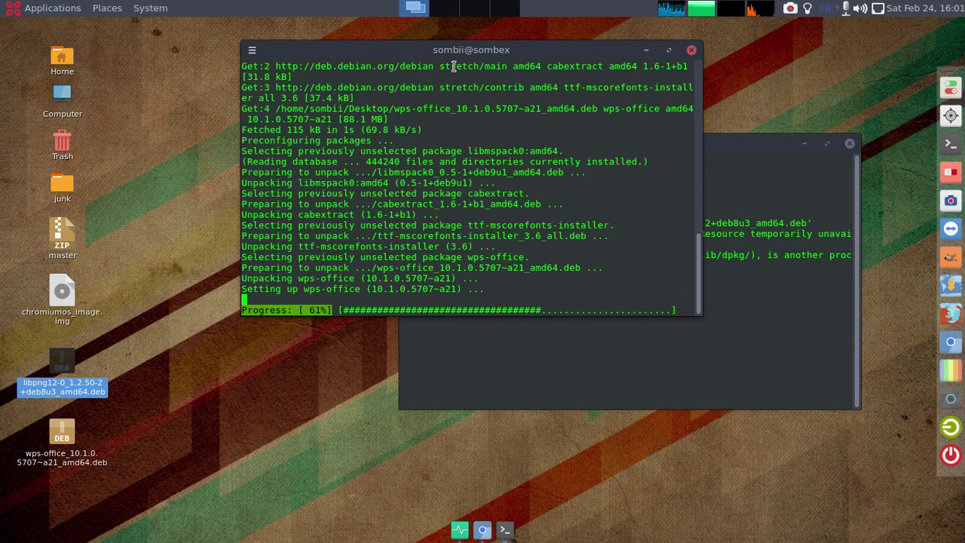
pyautogui.moveTo(417, 49); pyautogui.dragTo(276, 50)
pyautogui.click(679, 255)
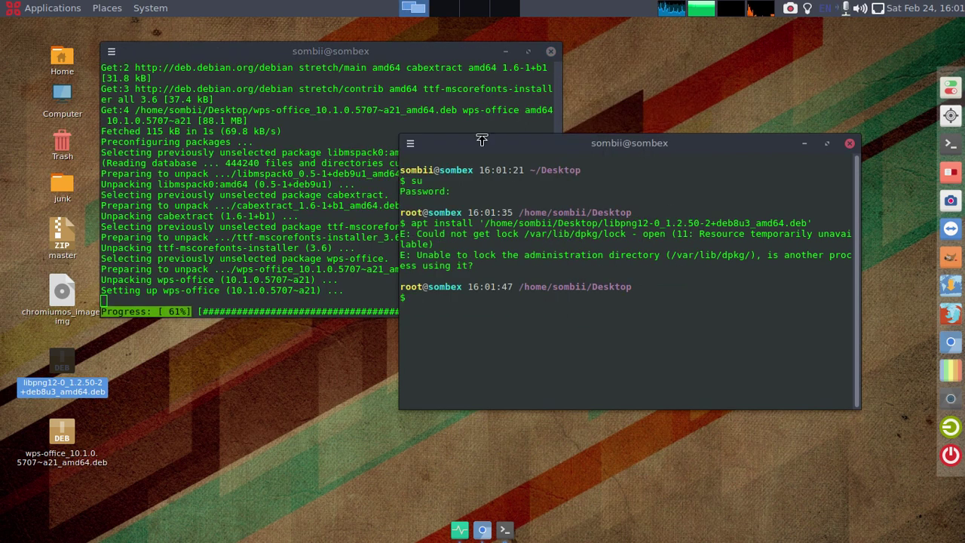
pyautogui.moveTo(478, 145); pyautogui.dragTo(620, 70)
pyautogui.moveTo(282, 55); pyautogui.dragTo(360, 69)
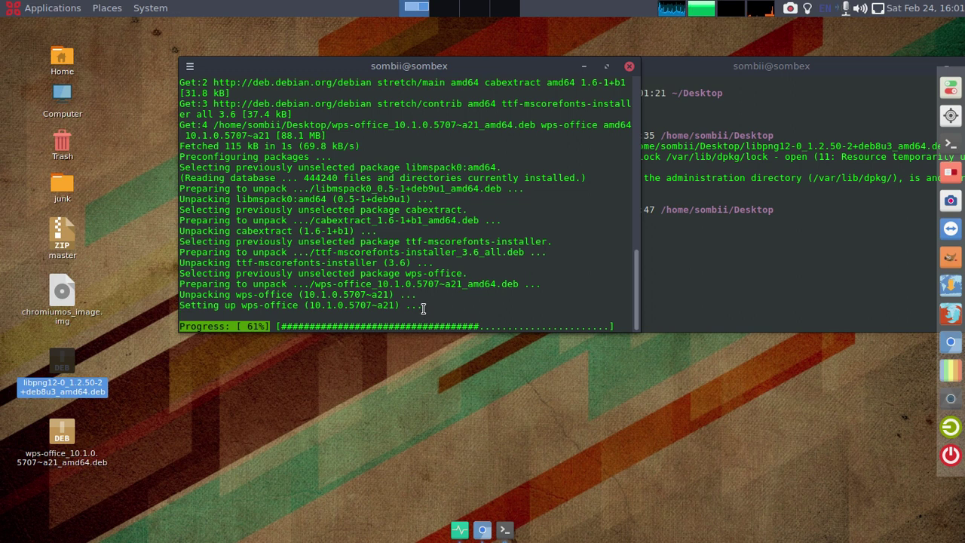
pyautogui.click(597, 392)
pyautogui.click(452, 296)
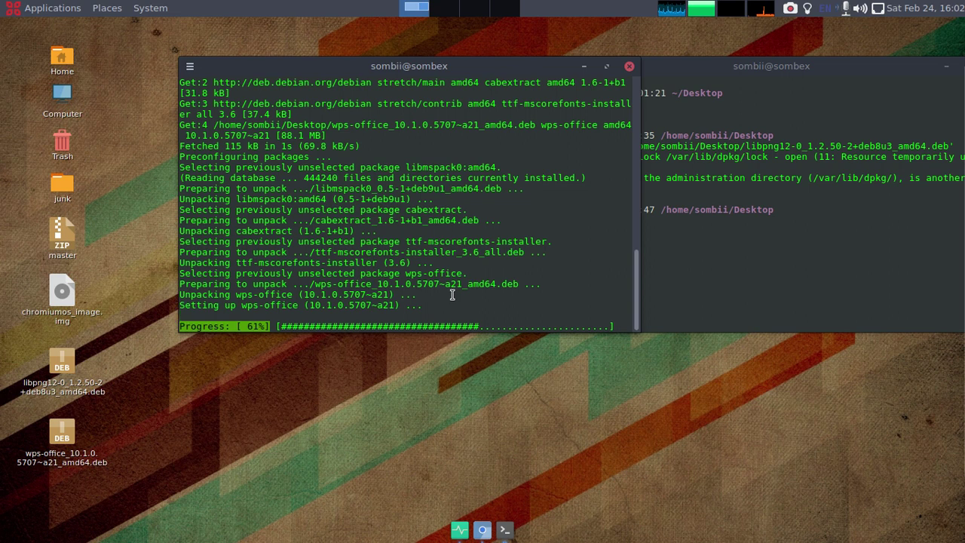
pyautogui.moveTo(697, 68); pyautogui.dragTo(597, 119)
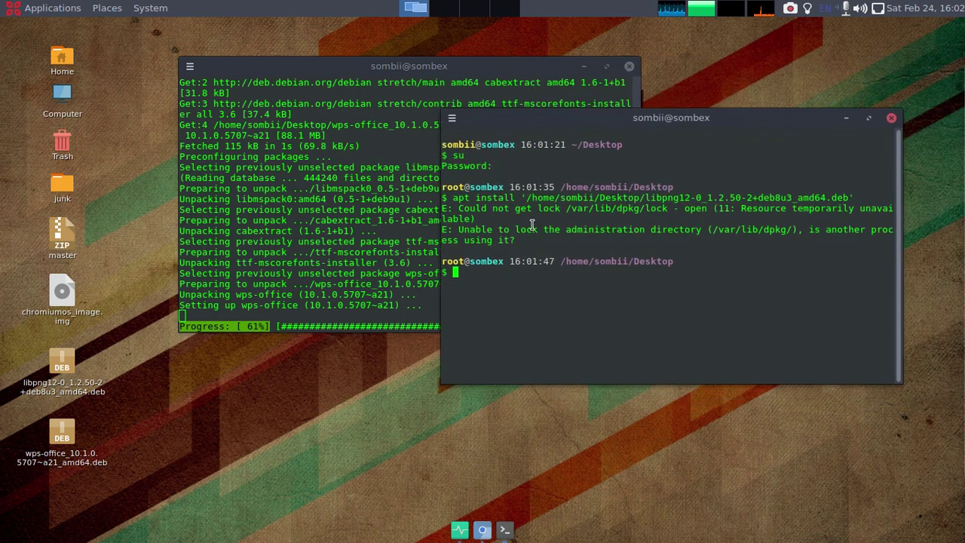
pyautogui.click(390, 311)
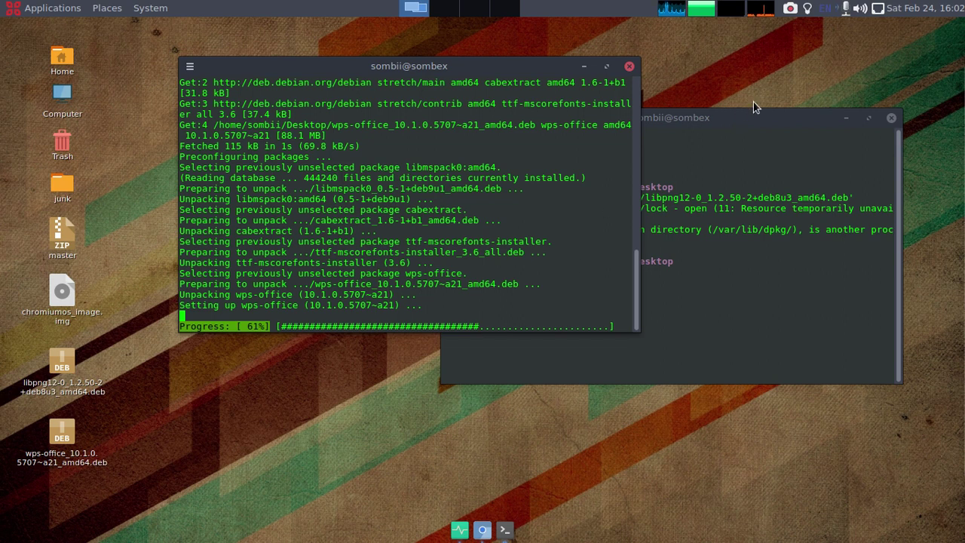
# Maximize the install terminal until the wps-office prompt returns, then restore it.
pyautogui.moveTo(771, 20)
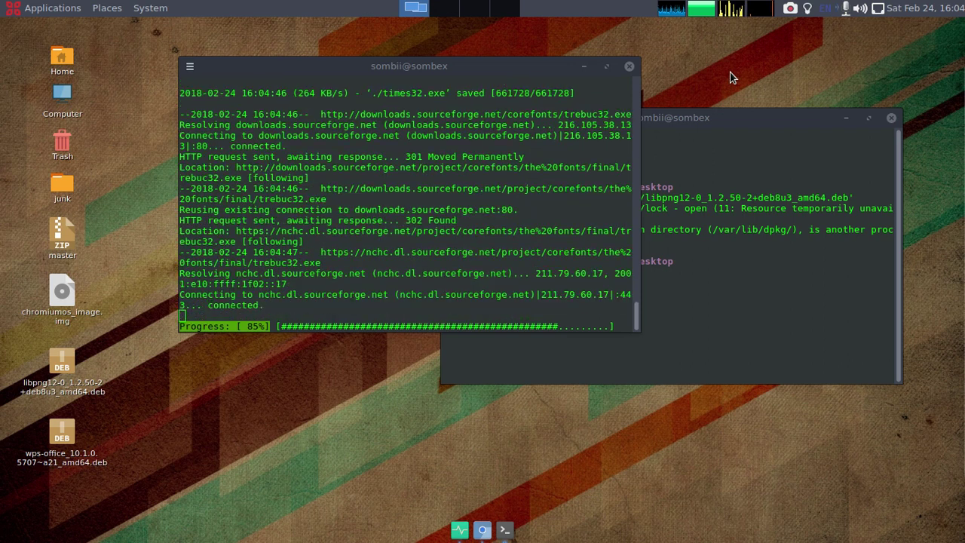
pyautogui.doubleClick(425, 66)
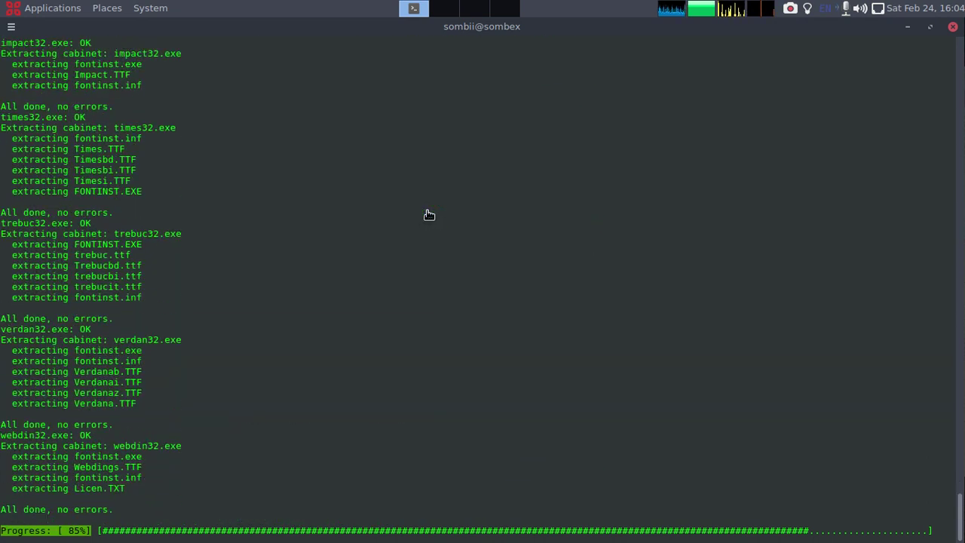
pyautogui.doubleClick(320, 29)
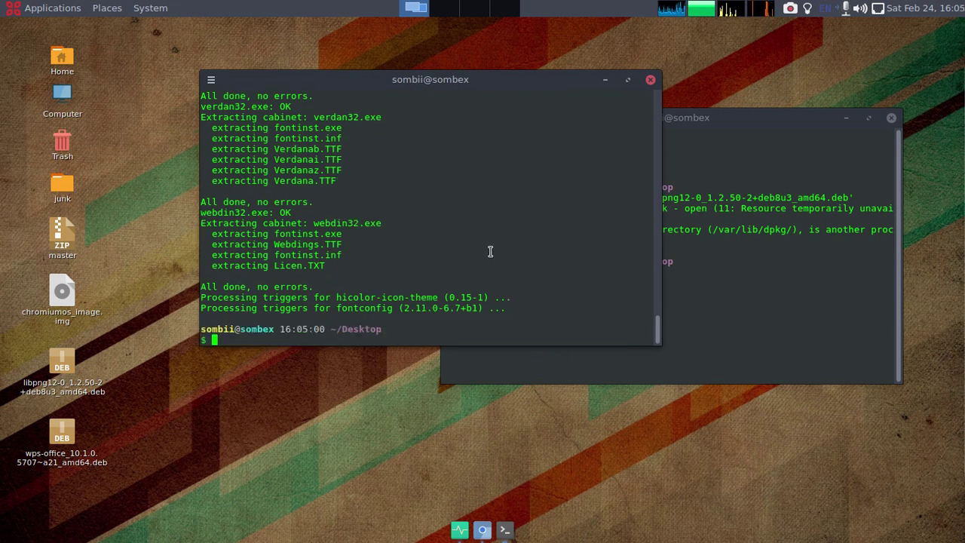
# Rerun the libpng12 apt install in the root terminal, which reports it is already newest.
pyautogui.click(807, 133)
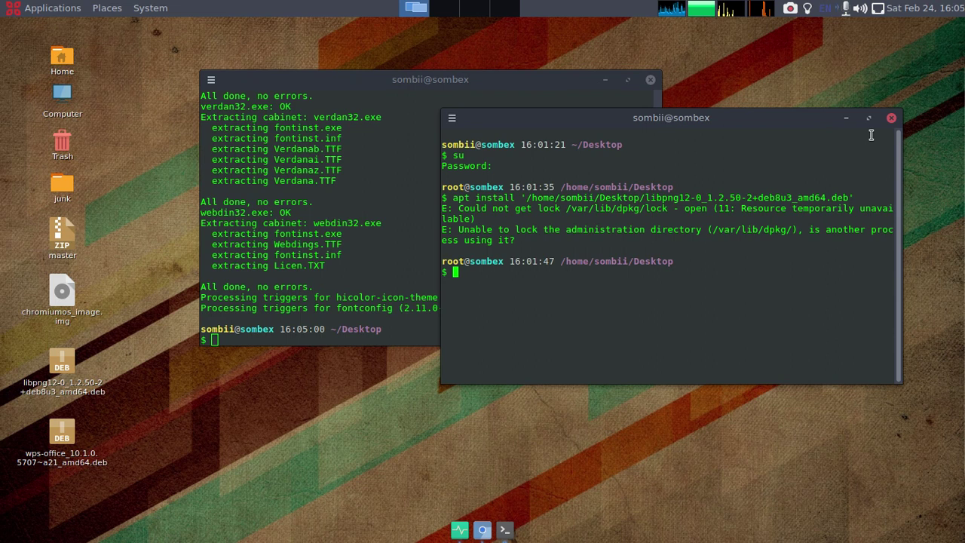
pyautogui.moveTo(650, 118); pyautogui.dragTo(567, 118)
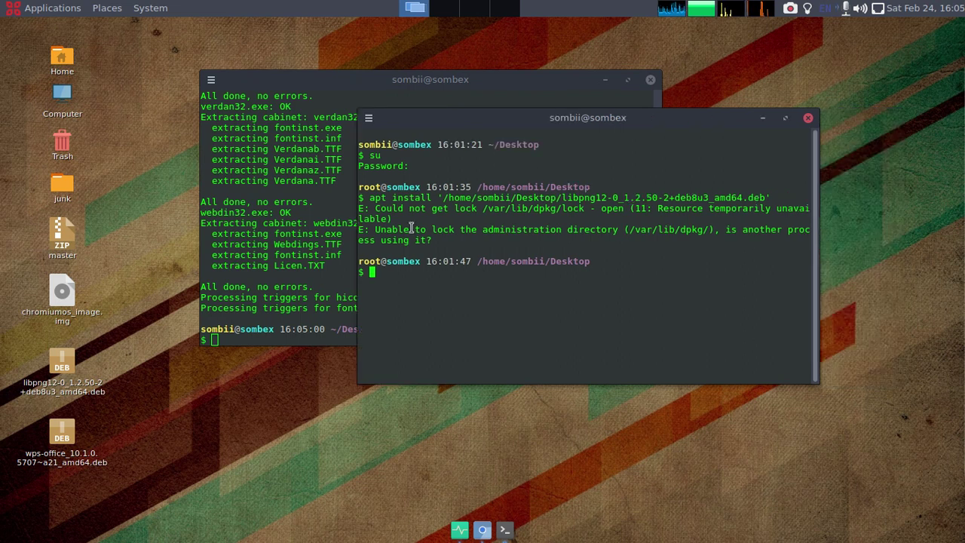
pyautogui.doubleClick(388, 260)
pyautogui.press('Up')
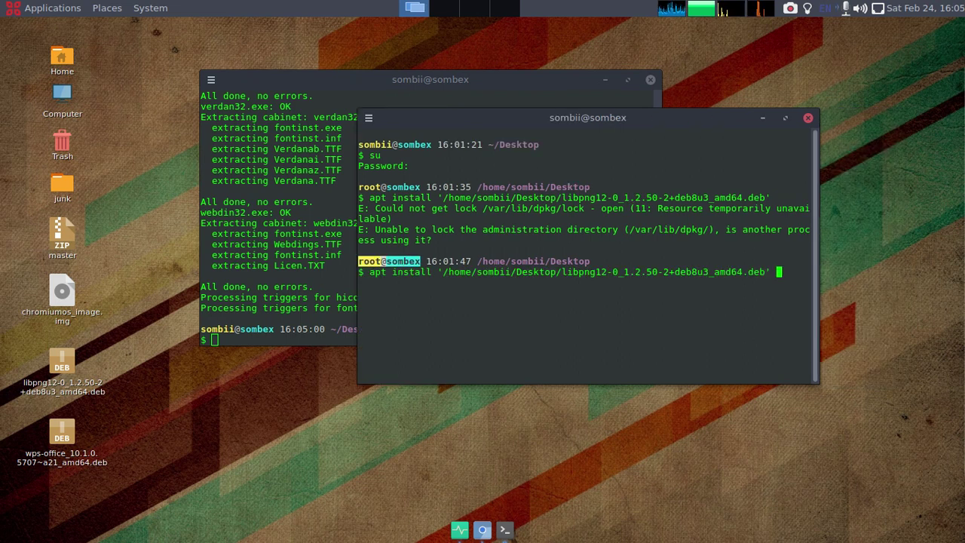
pyautogui.press('Return')
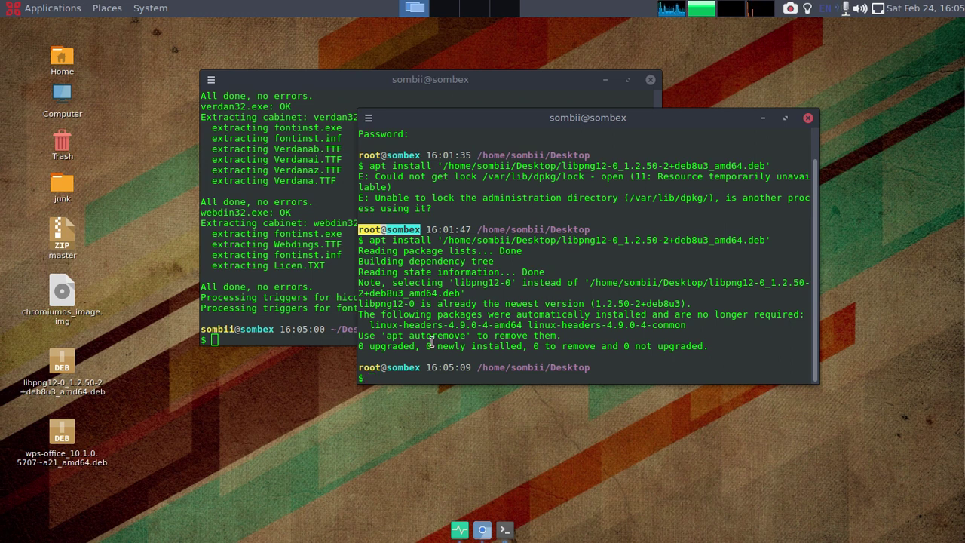
pyautogui.moveTo(392, 314); pyautogui.dragTo(507, 313)
pyautogui.click(507, 313)
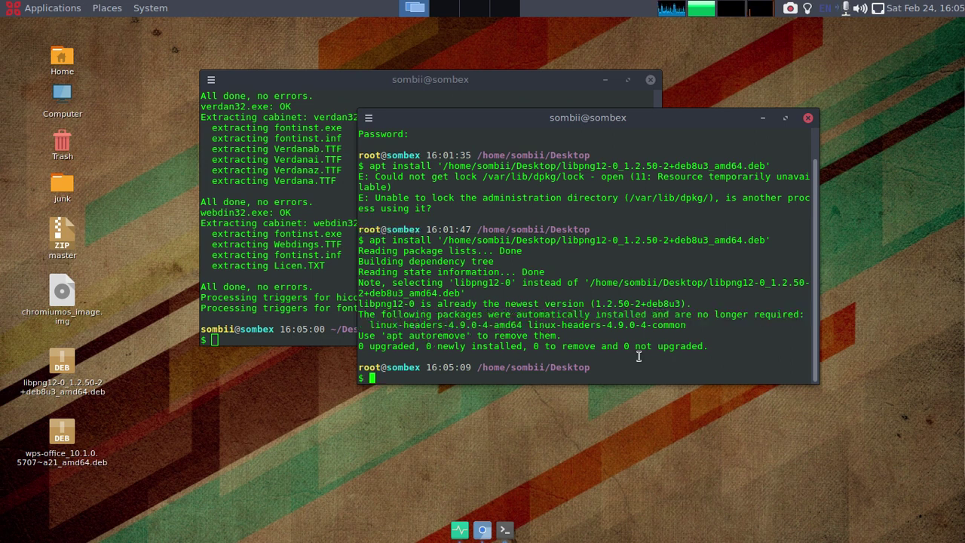
# Run apt autoremove to remove the two unused linux-headers packages, then minimize the terminal.
pyautogui.write('apt autoremove')
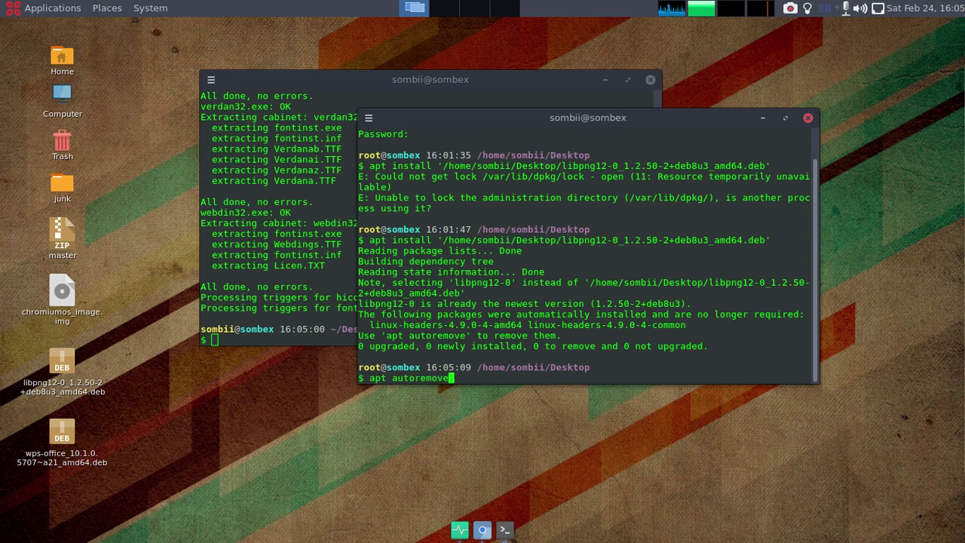
pyautogui.press('Return')
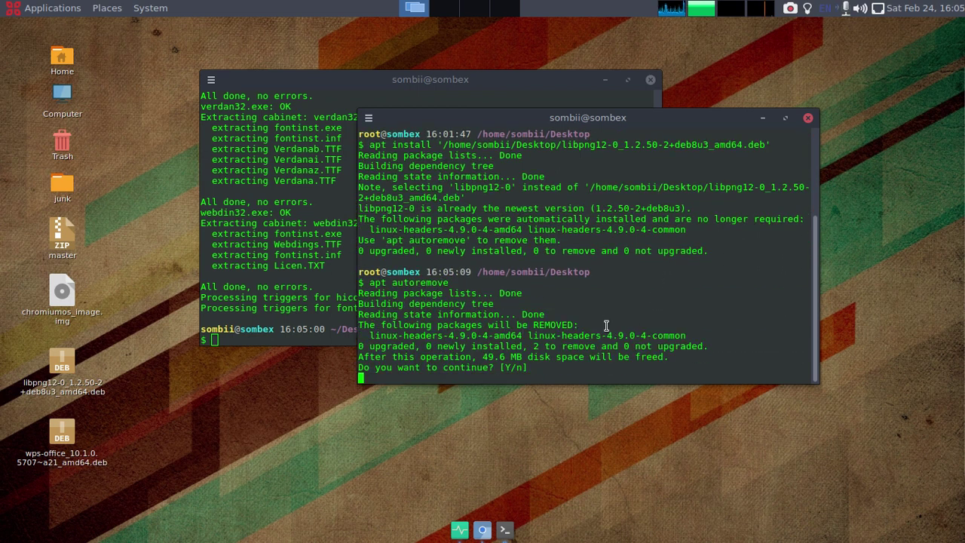
pyautogui.click(762, 119)
# Minimize the install terminal and show the Applications > Office submenu with the three WPS apps.
pyautogui.click(604, 79)
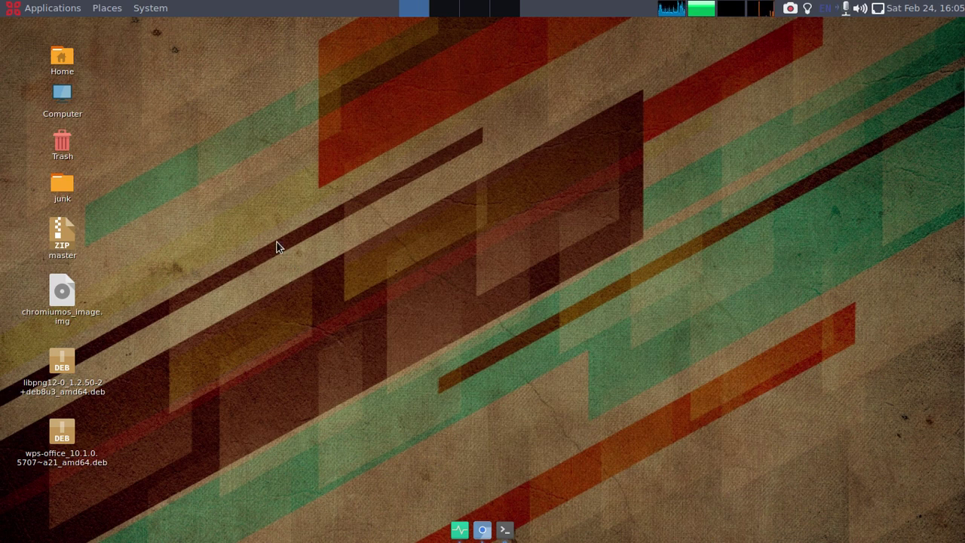
pyautogui.click(53, 6)
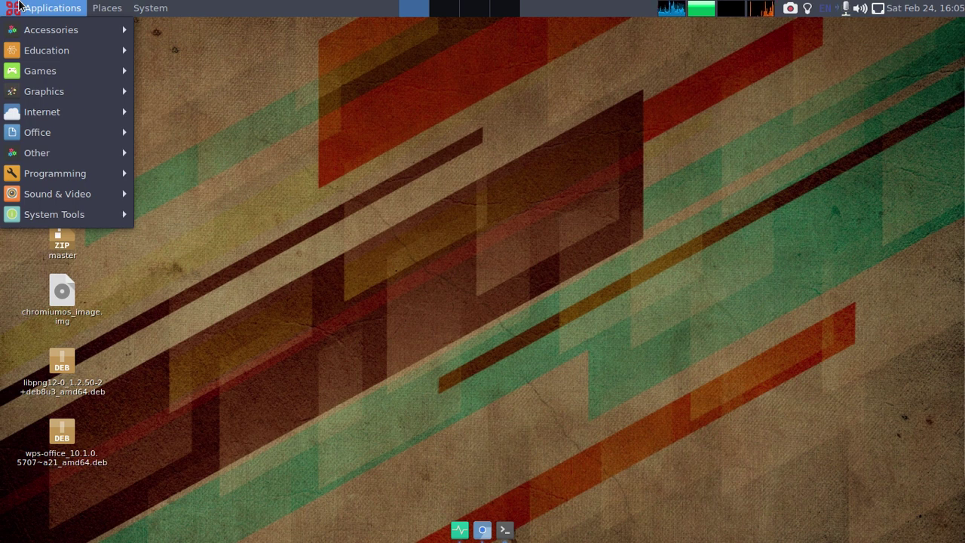
pyautogui.click(19, 3)
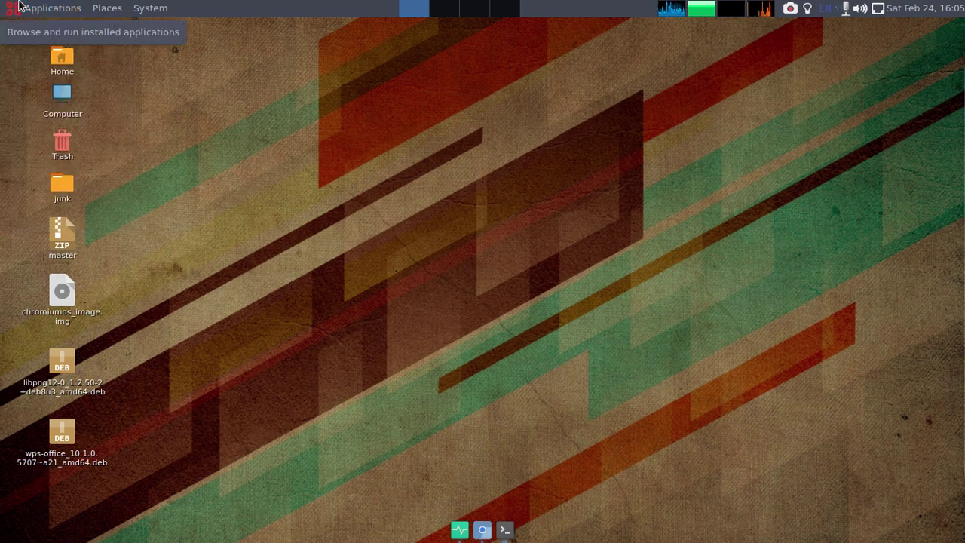
pyautogui.click(37, 8)
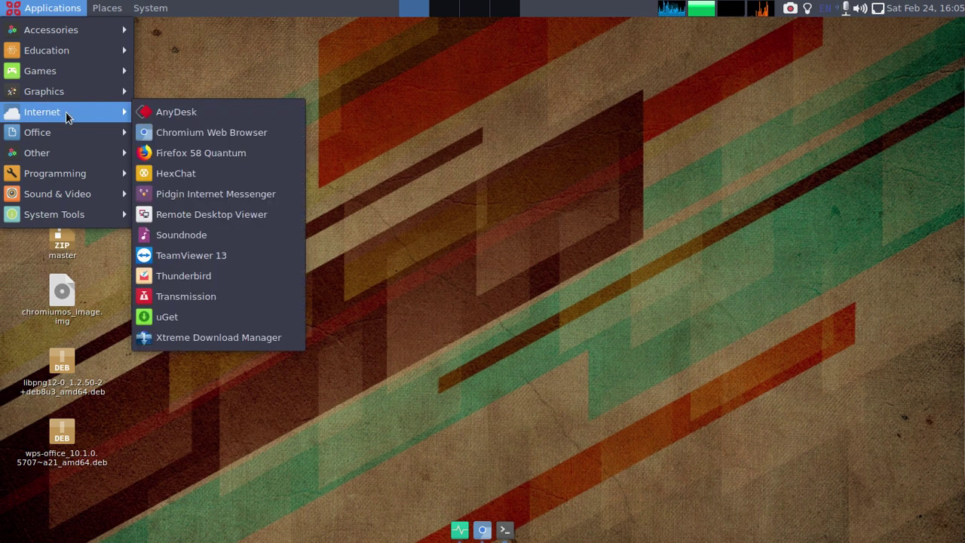
pyautogui.moveTo(57, 133)
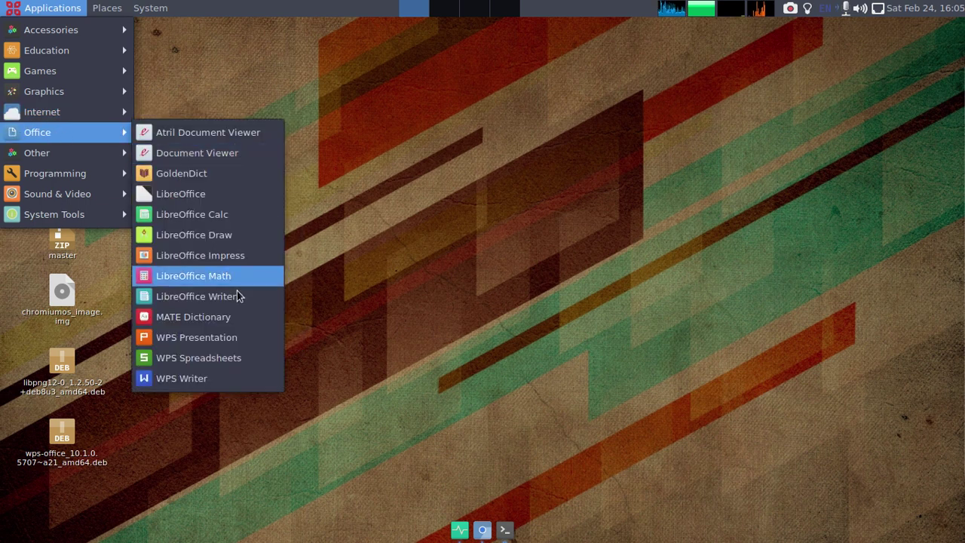
# Launch WPS Writer from the Office menu and accept the WPS Office licence agreement.
pyautogui.click(206, 383)
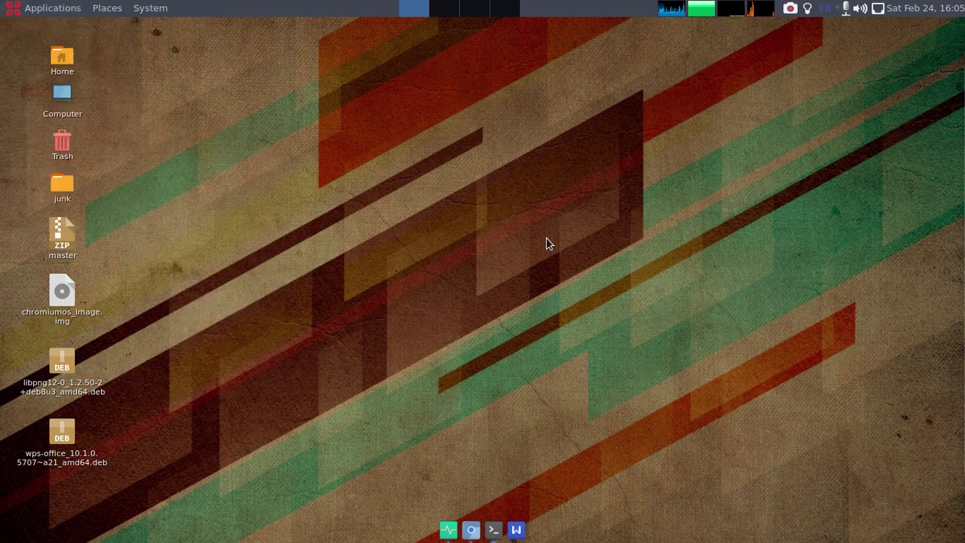
pyautogui.click(53, 8)
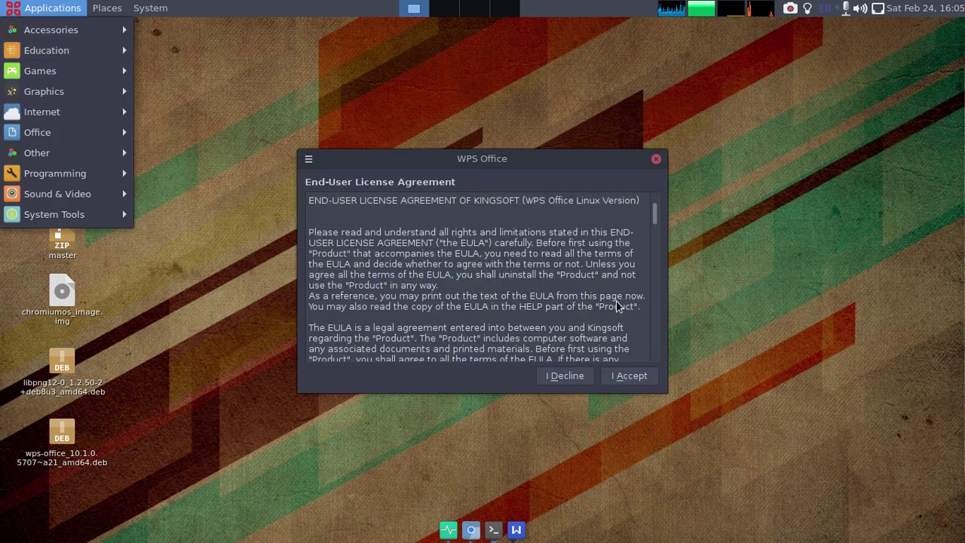
pyautogui.click(615, 336)
pyautogui.click(629, 376)
pyautogui.click(53, 7)
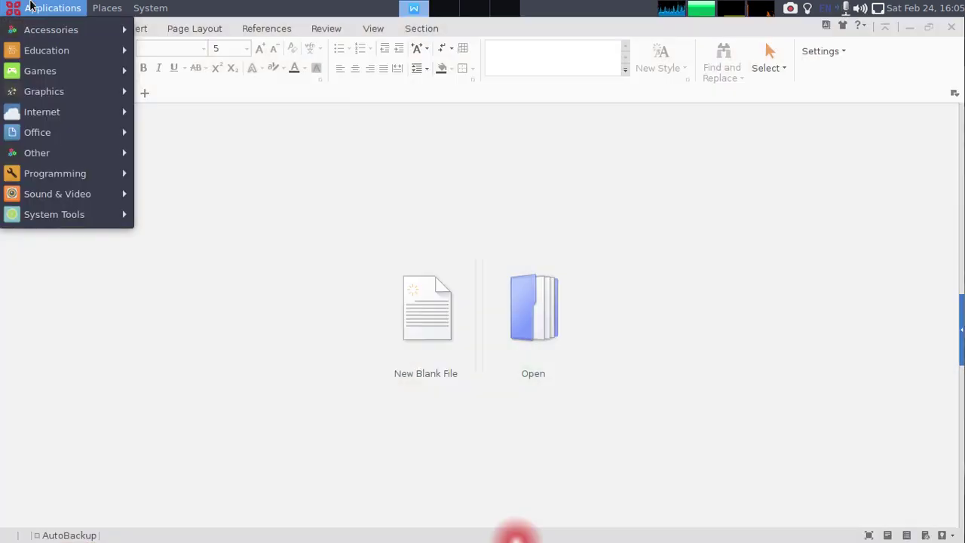
pyautogui.moveTo(151, 7)
pyautogui.click(509, 6)
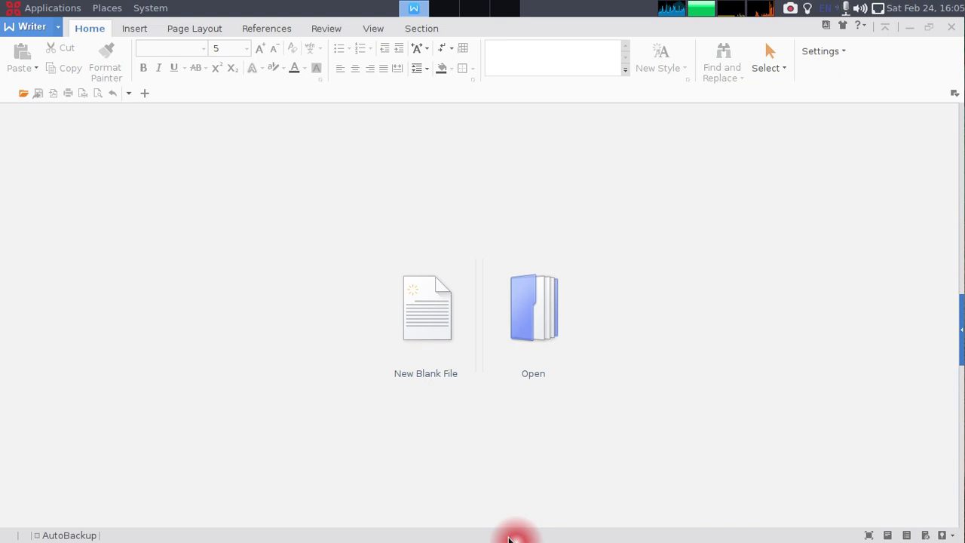
# Shrink the Writer window, dismiss its system check warning, and browse the page layout and section options.
pyautogui.click(516, 531)
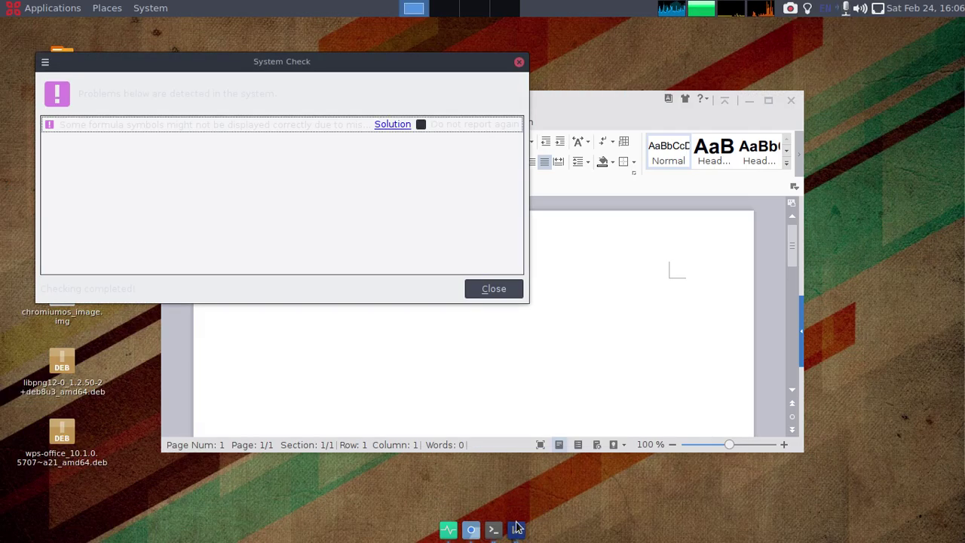
pyautogui.click(494, 289)
pyautogui.moveTo(571, 97); pyautogui.dragTo(345, 98)
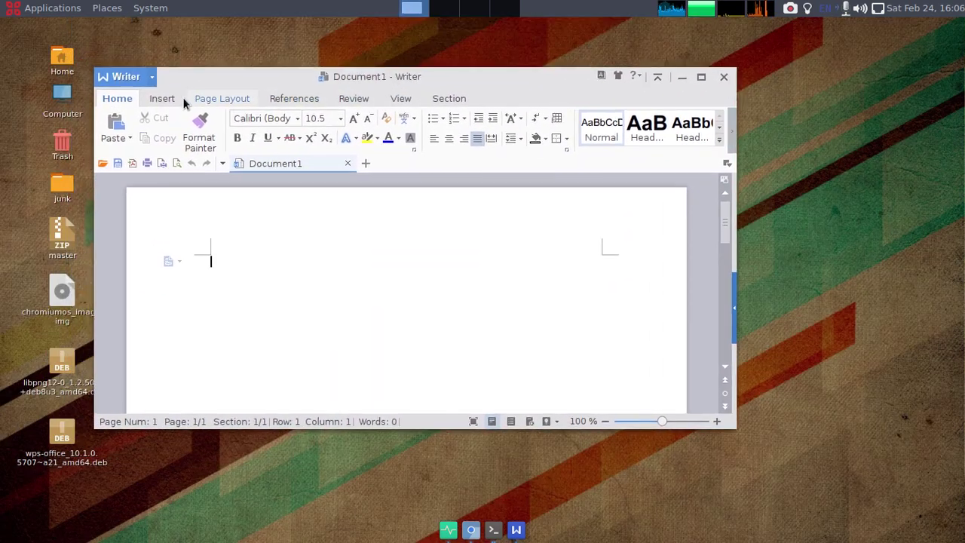
pyautogui.click(220, 99)
pyautogui.click(453, 99)
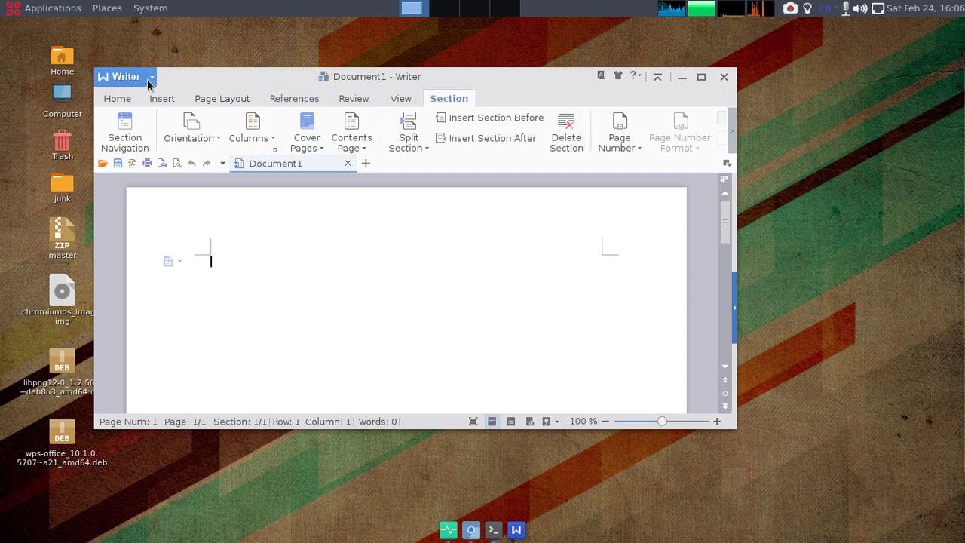
# View the About WPS Writer version details under Help, then close the dialog.
pyautogui.click(125, 76)
pyautogui.moveTo(150, 243)
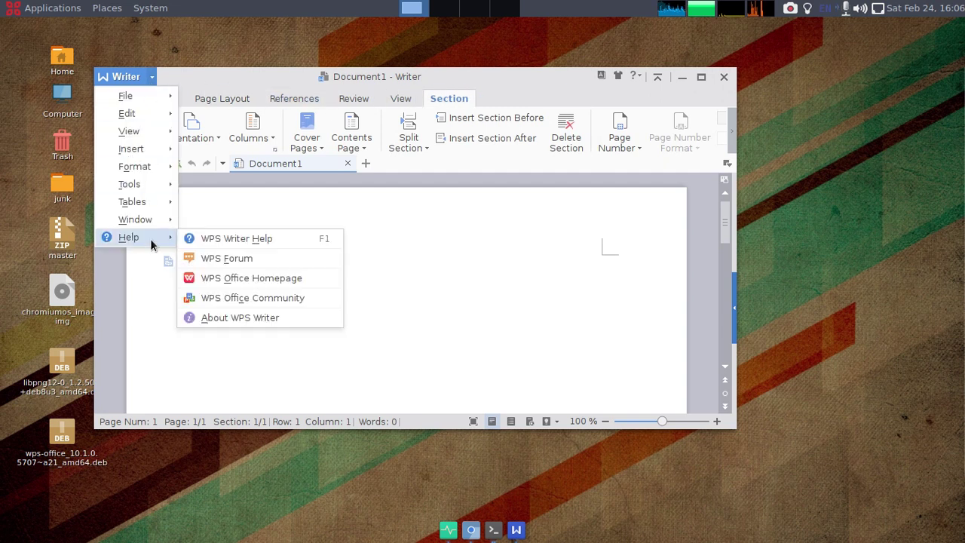
pyautogui.click(258, 317)
pyautogui.click(622, 352)
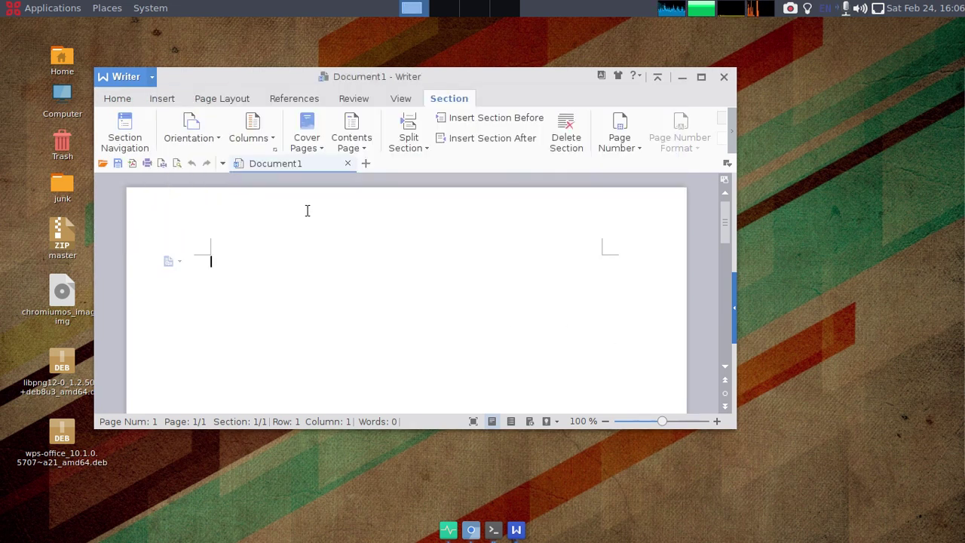
# Launch WPS Spreadsheets from Applications > Office.
pyautogui.click(52, 9)
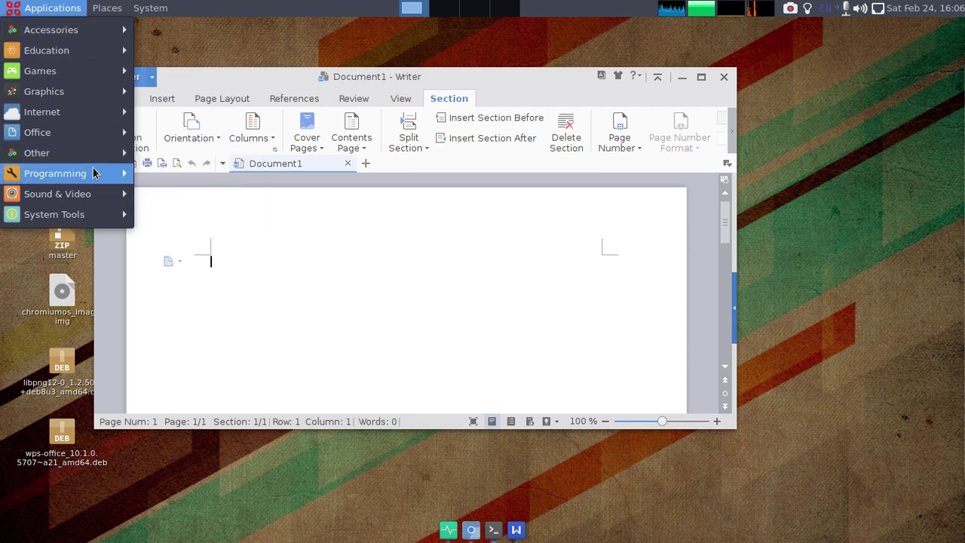
pyautogui.moveTo(113, 139)
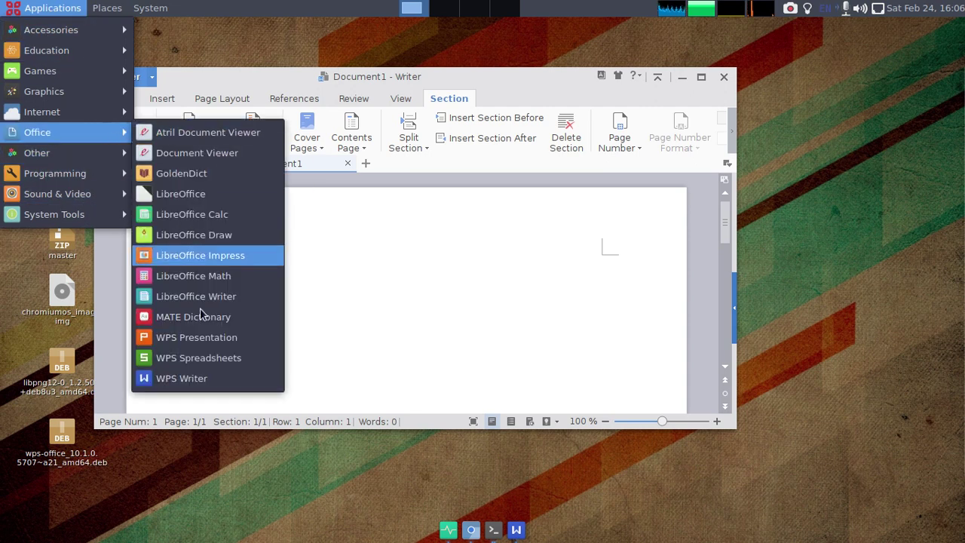
pyautogui.click(192, 358)
# Dismiss the Spreadsheets System Check warning on Book1 and launch WPS Presentation from the Office menu.
pyautogui.click(58, 6)
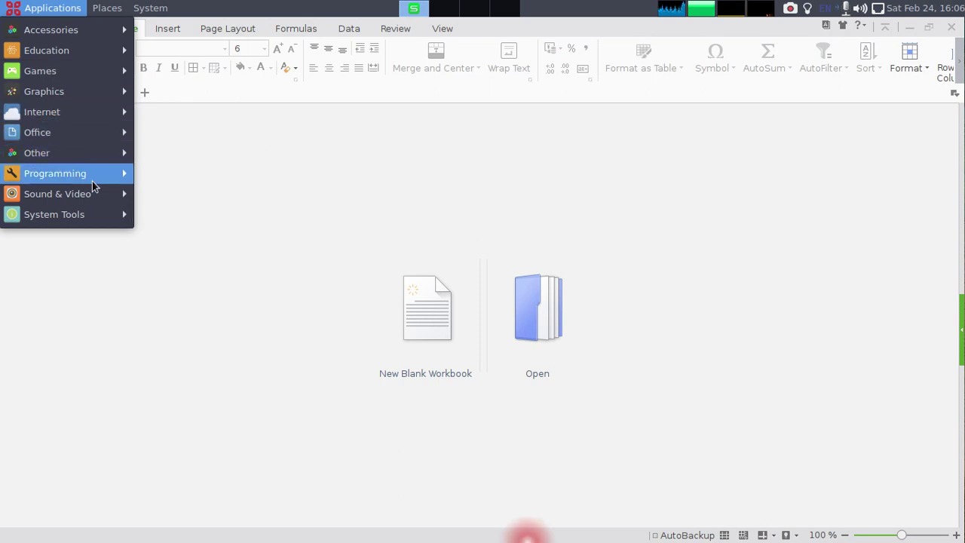
pyautogui.moveTo(108, 156)
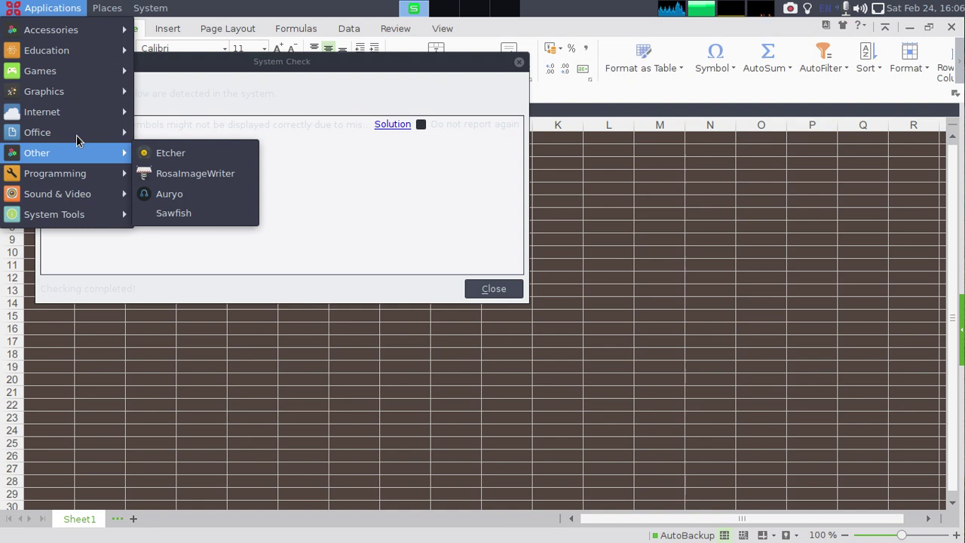
pyautogui.click(320, 68)
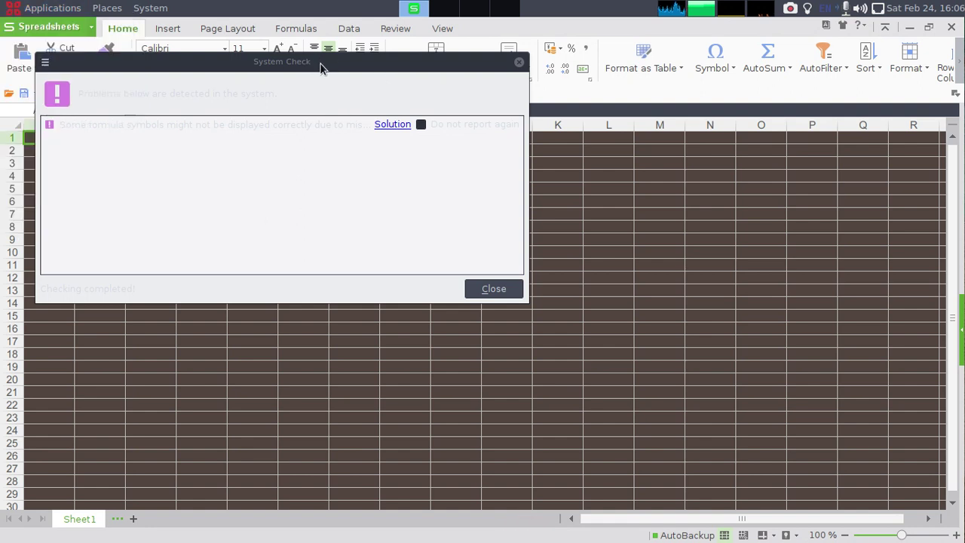
pyautogui.click(135, 126)
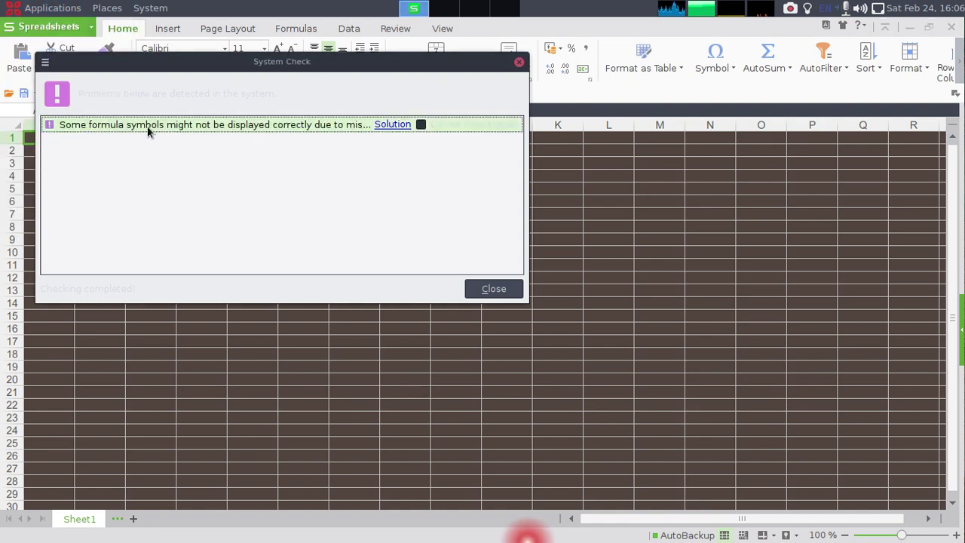
pyautogui.click(513, 289)
pyautogui.click(34, 6)
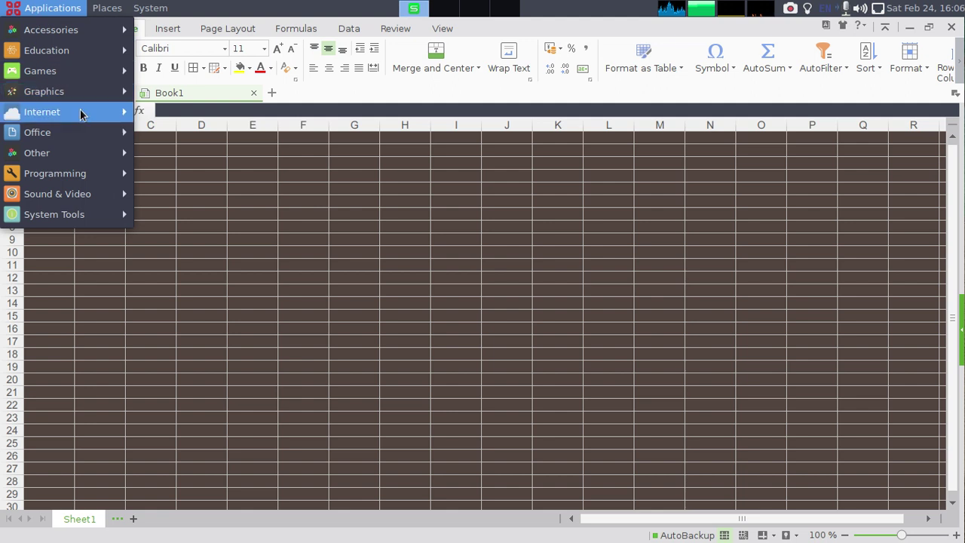
pyautogui.click(238, 343)
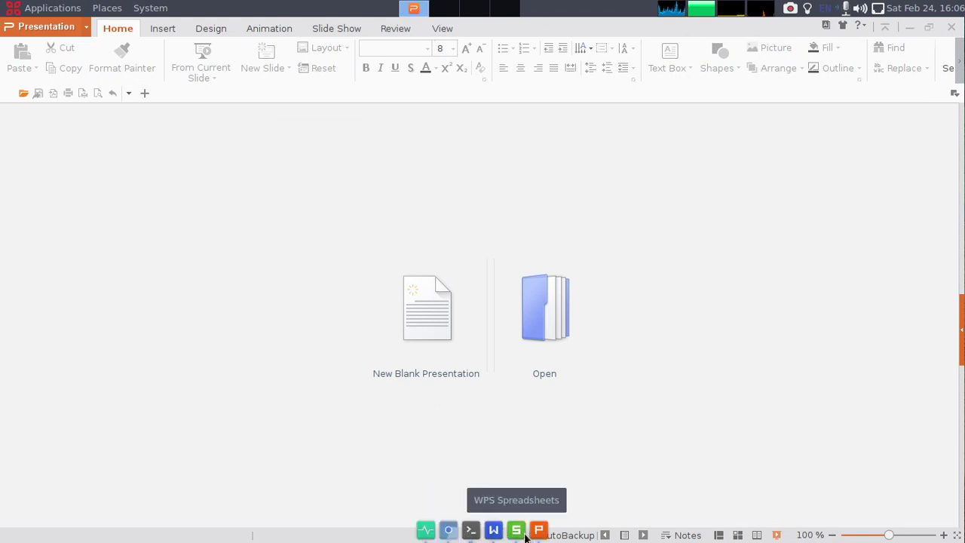
# Move the Book1 spreadsheet aside and force-quit the not-responding WPS Presentation.
pyautogui.click(521, 532)
pyautogui.moveTo(543, 129); pyautogui.dragTo(401, 405)
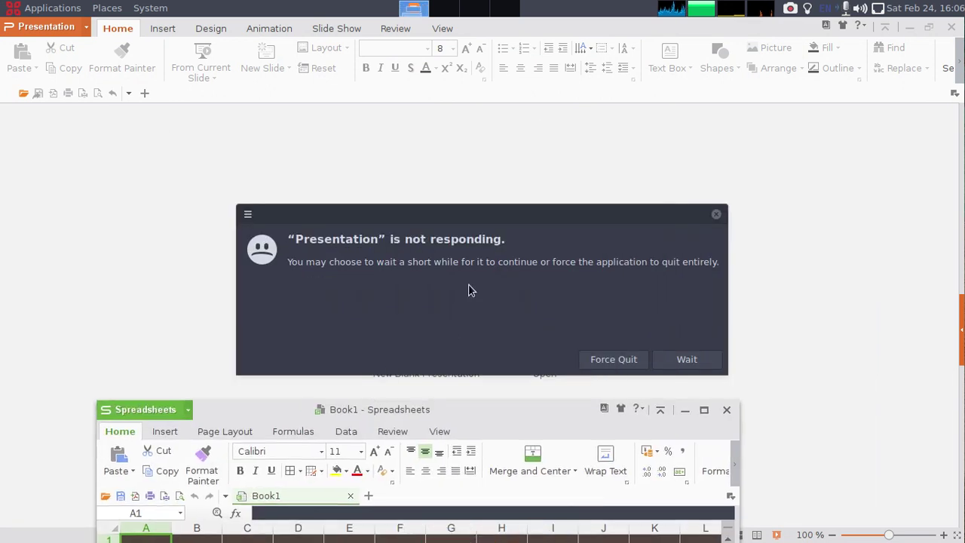
pyautogui.click(413, 261)
pyautogui.tripleClick(398, 259)
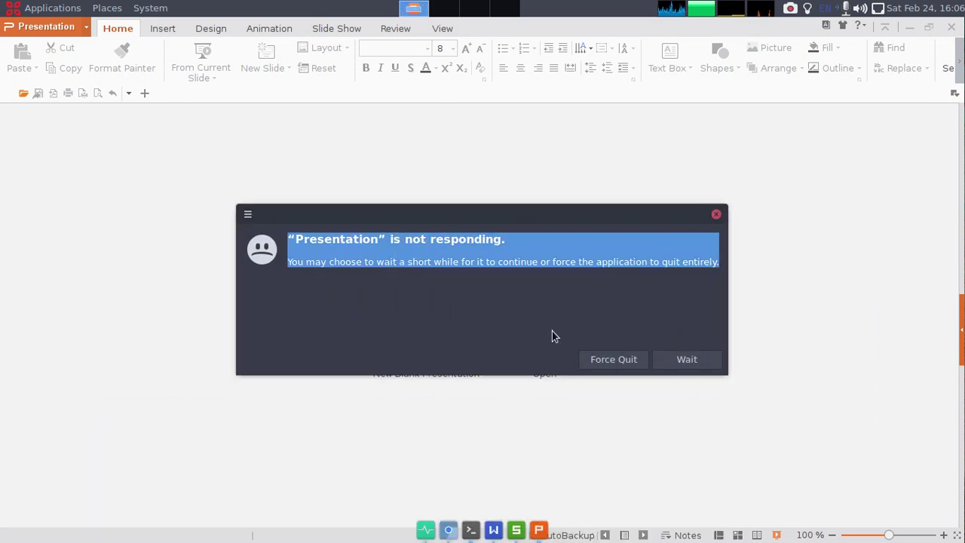
pyautogui.click(607, 360)
# Close the WPS Writer and WPS Spreadsheets windows.
pyautogui.moveTo(573, 75); pyautogui.dragTo(796, 131)
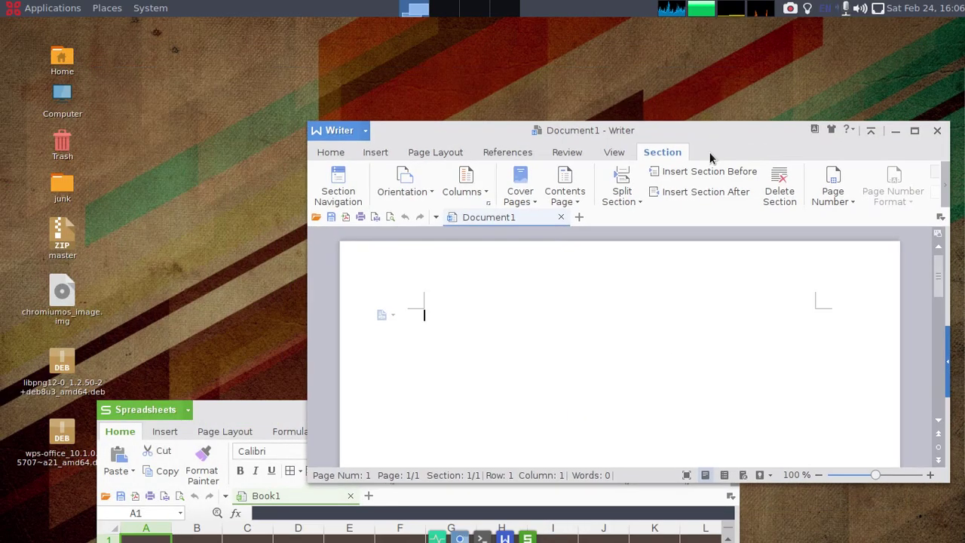
pyautogui.click(937, 131)
pyautogui.click(728, 407)
# Relaunch WPS Presentation, choose Wait when it stops responding, then minimise it.
pyautogui.click(52, 8)
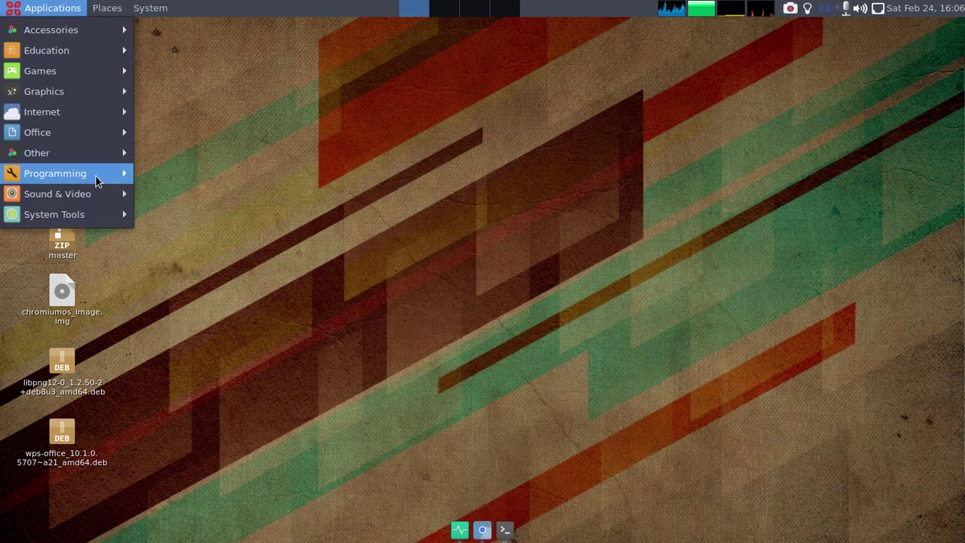
pyautogui.moveTo(110, 133)
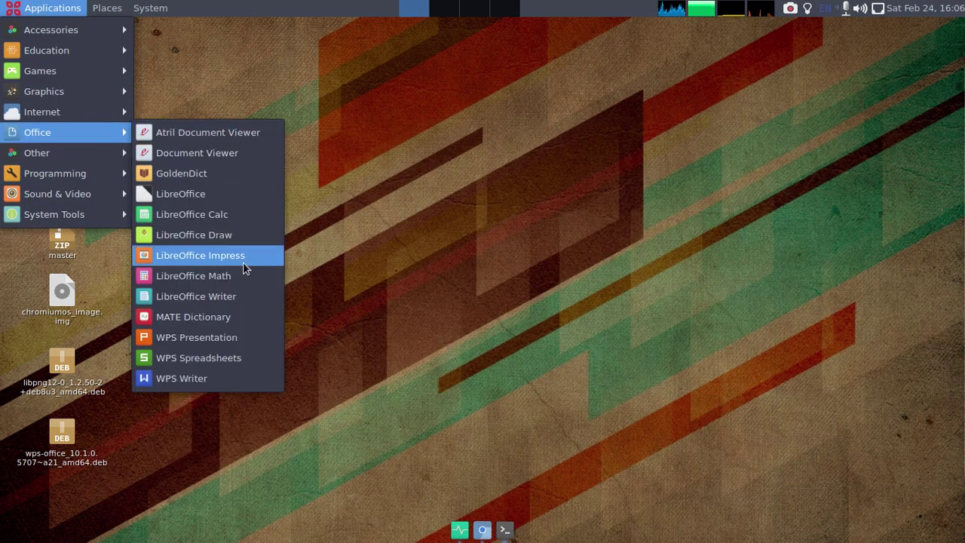
pyautogui.click(248, 337)
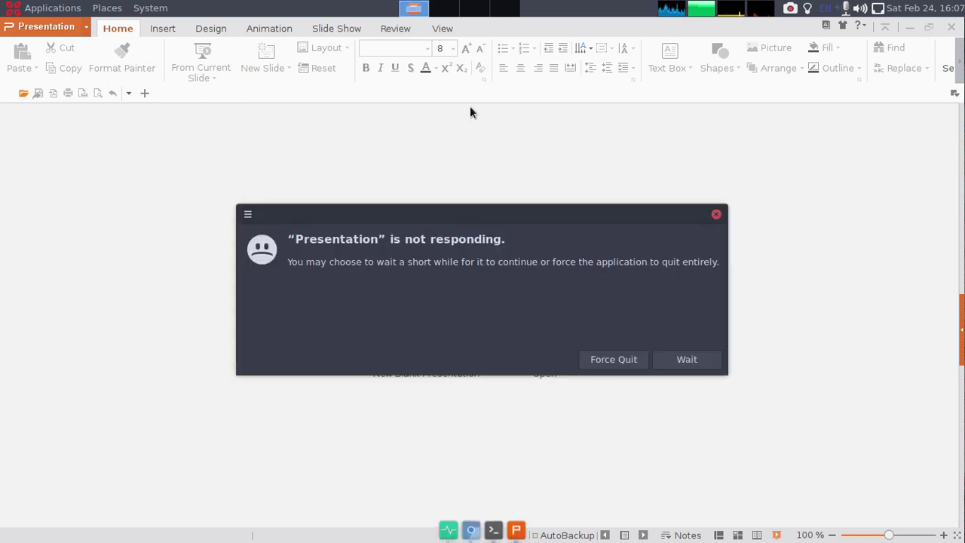
pyautogui.doubleClick(576, 264)
pyautogui.doubleClick(576, 264)
pyautogui.doubleClick(575, 264)
pyautogui.doubleClick(575, 264)
pyautogui.click(669, 357)
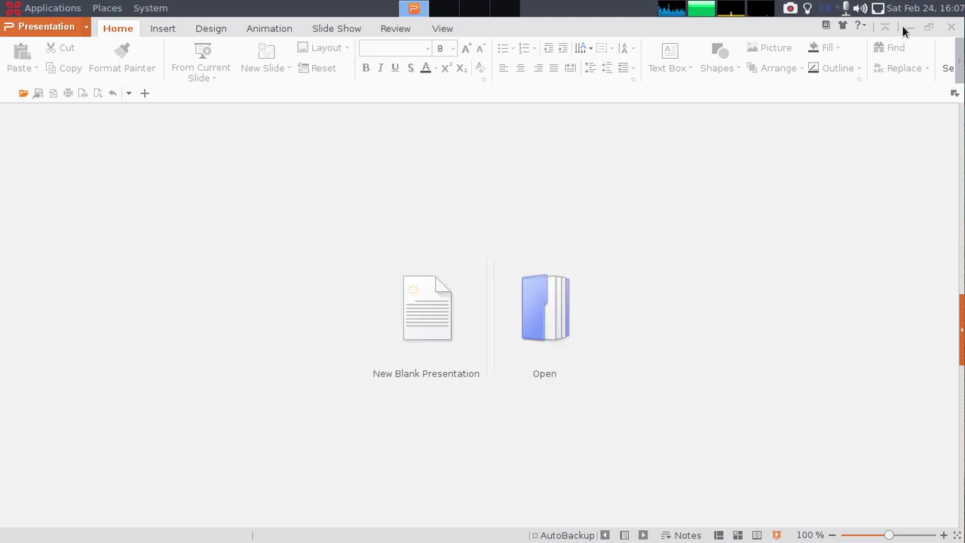
pyautogui.click(515, 530)
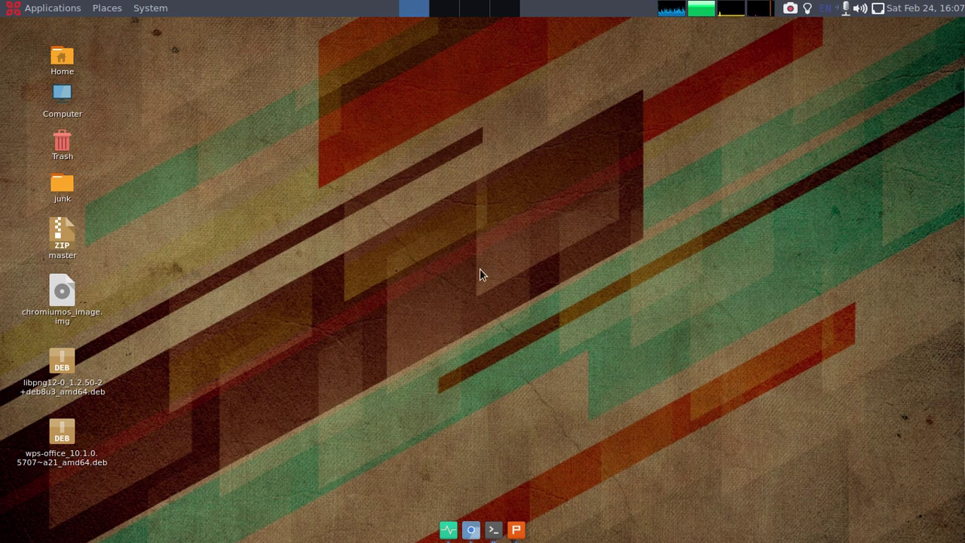
# Restore the terminals, run neofetch, and close the extra root terminal despite its running process.
pyautogui.click(493, 530)
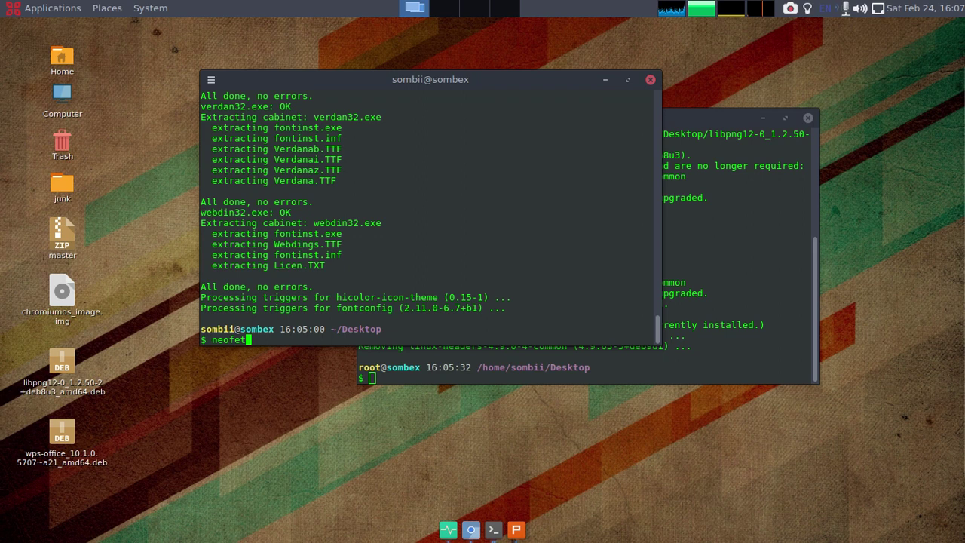
pyautogui.write('neofetch')
pyautogui.press('Return')
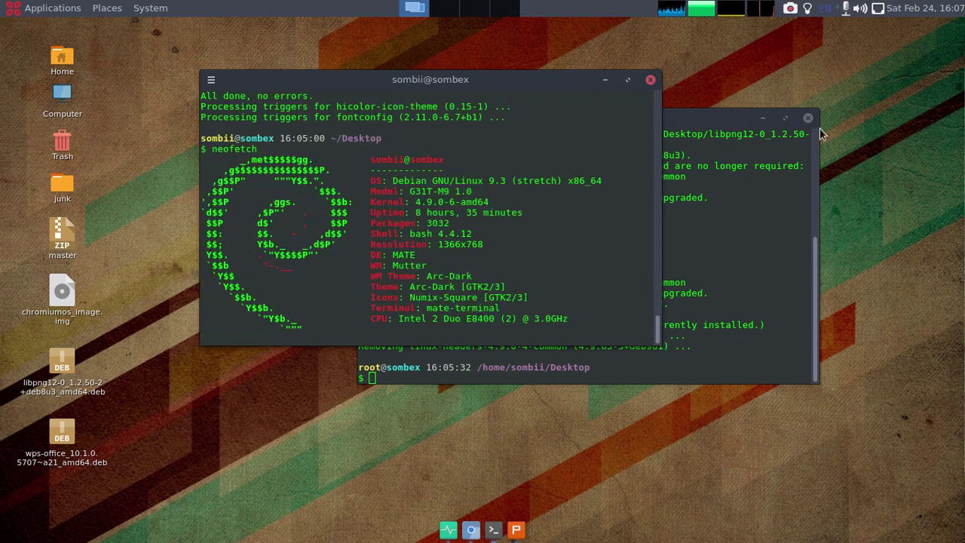
pyautogui.click(807, 118)
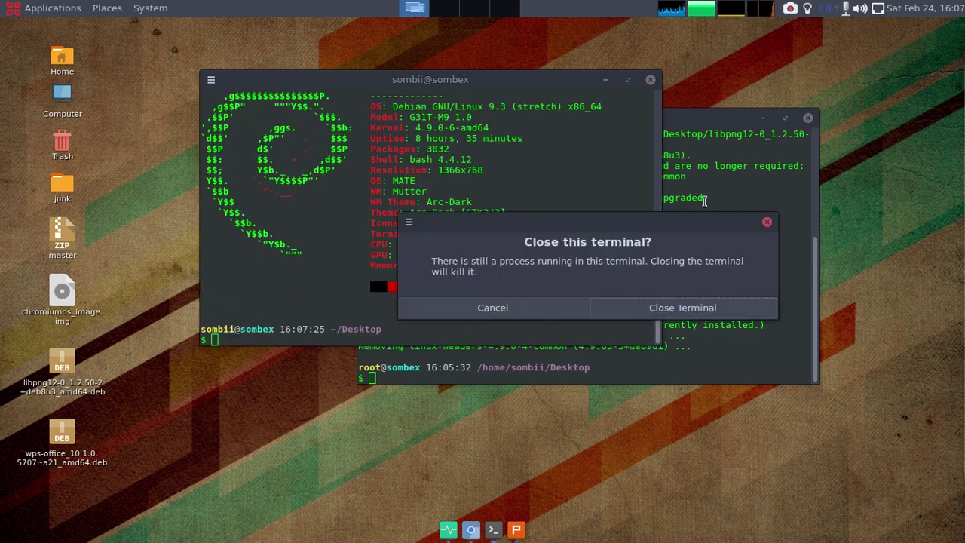
pyautogui.click(709, 307)
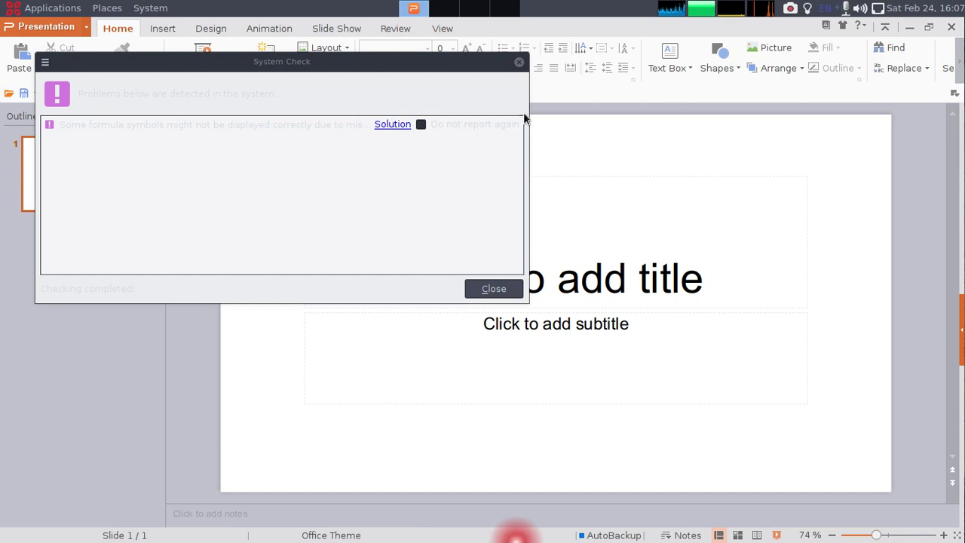
# Dismiss Presentation's System Check warning and close WPS Presentation.
pyautogui.click(494, 289)
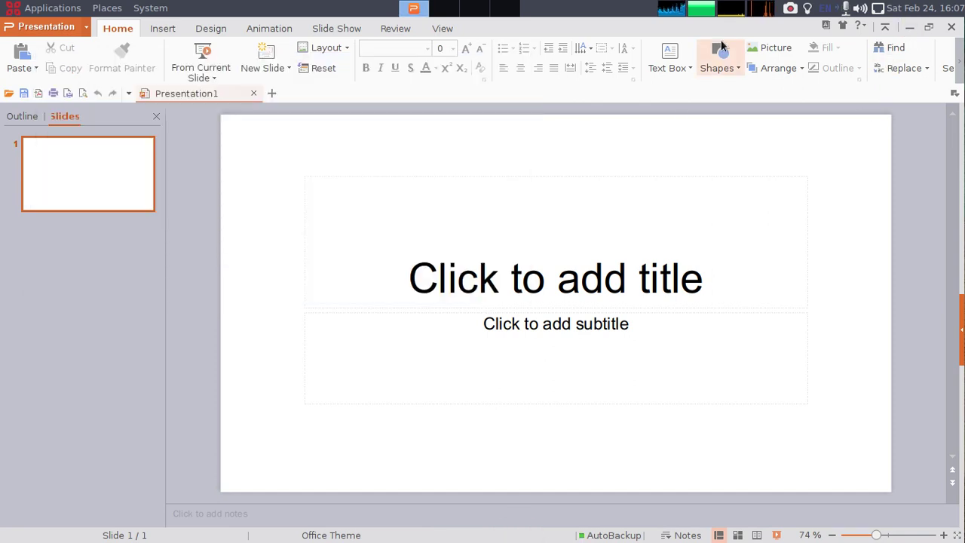
pyautogui.doubleClick(544, 30)
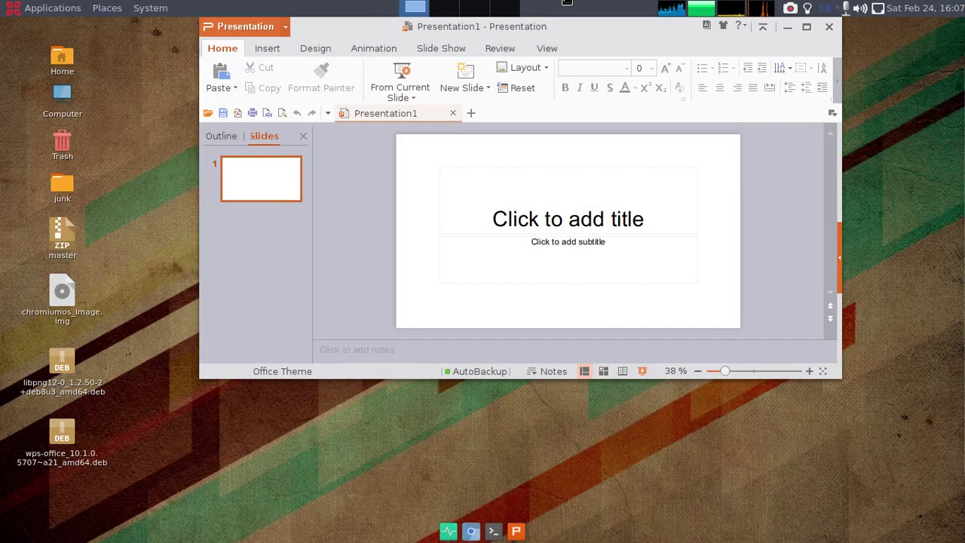
pyautogui.click(806, 26)
pyautogui.click(951, 27)
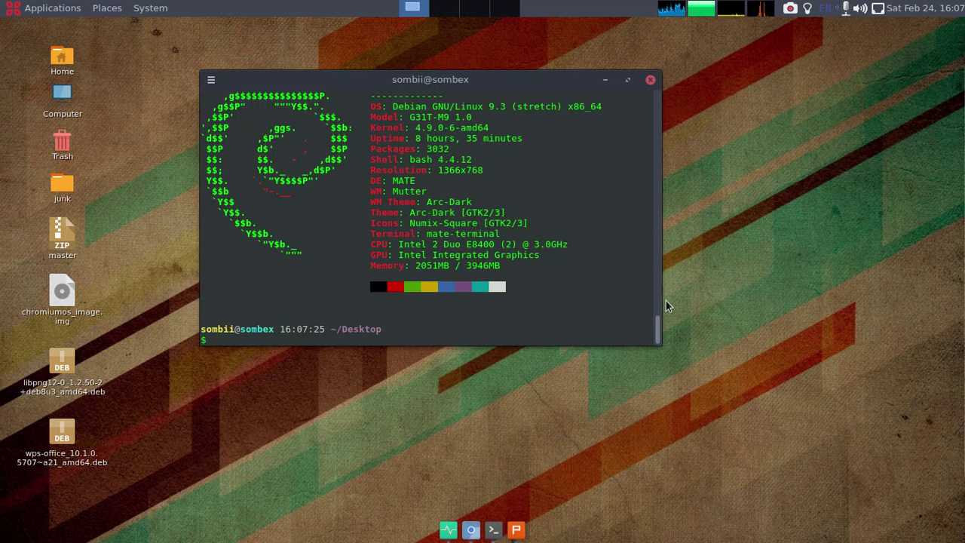
# Select the GTK2/3 value on the neofetch Icons line, then clear the selection.
pyautogui.moveTo(658, 337)
pyautogui.mouseDown()
pyautogui.moveTo(659, 316)
pyautogui.moveTo(660, 334)
pyautogui.mouseUp()
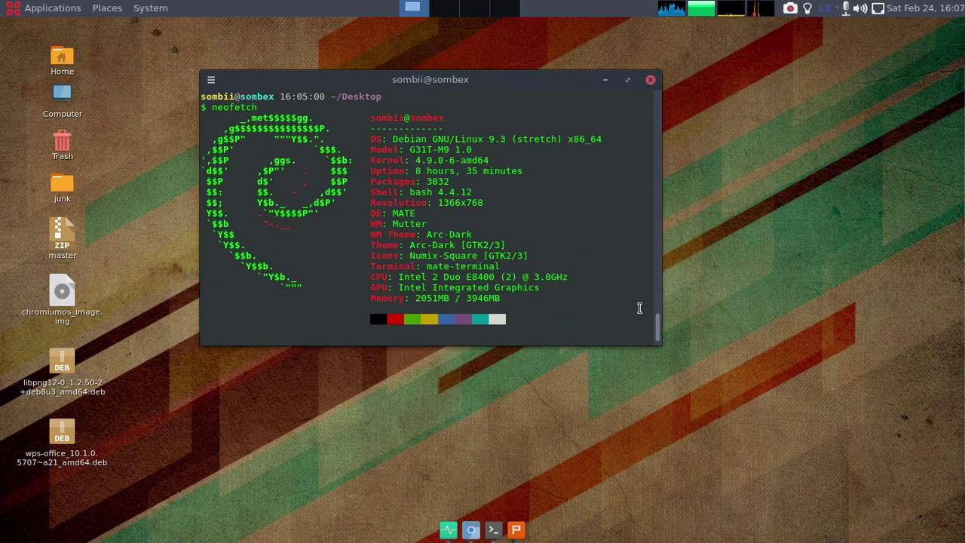
pyautogui.doubleClick(510, 256)
pyautogui.click(545, 252)
pyautogui.click(845, 364)
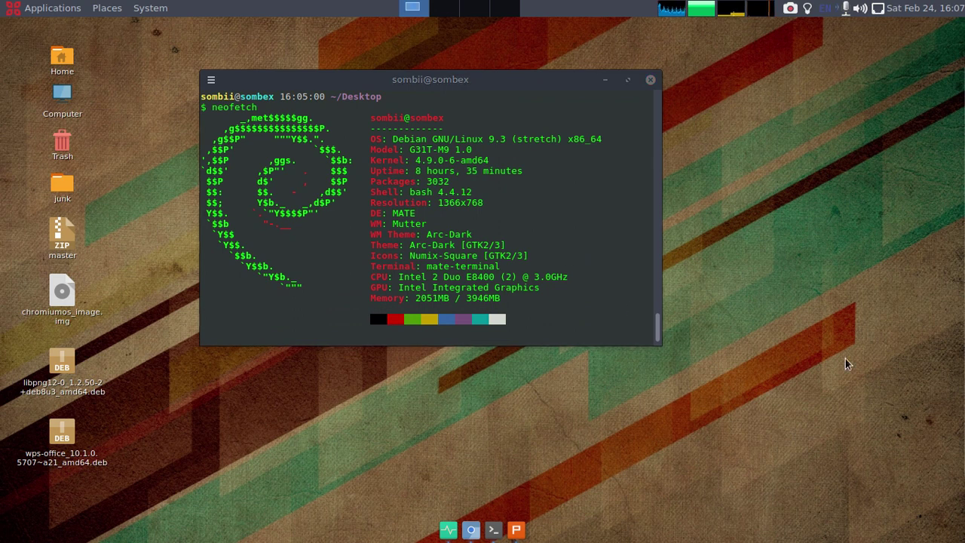